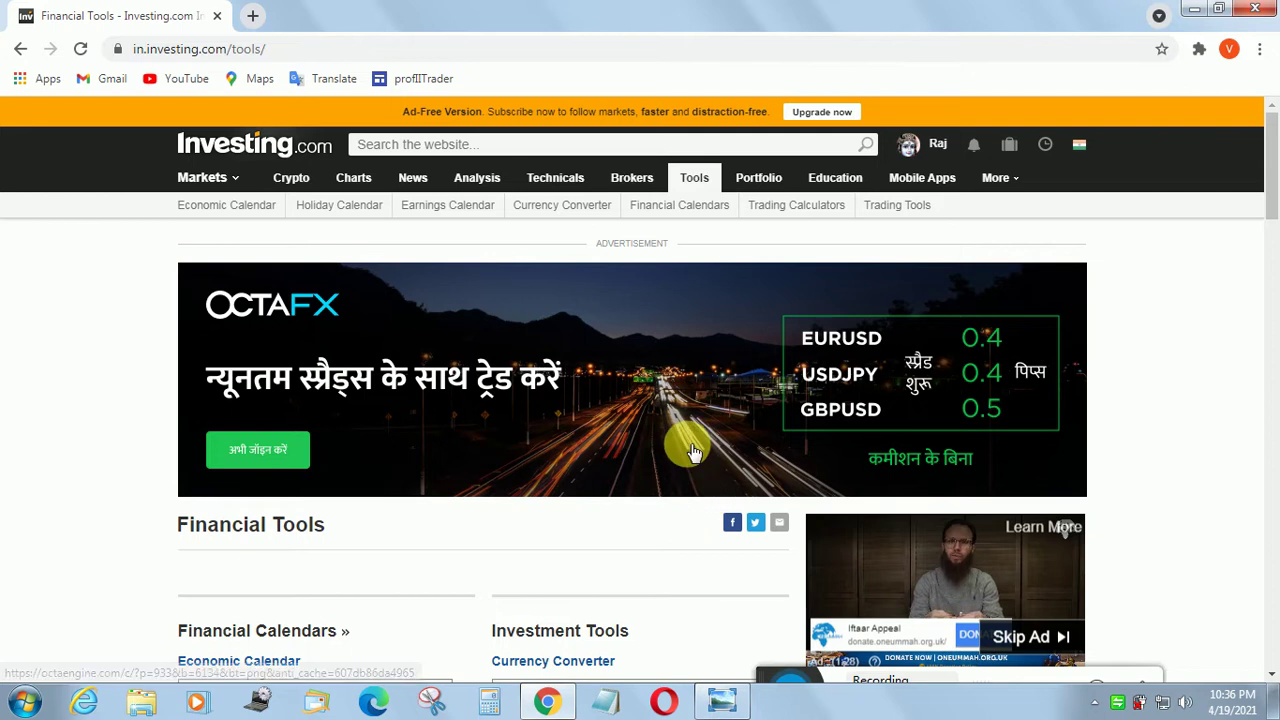
# Open the Stock Screener, load the saved screen dated Apr 18, 2021, and review its matching stocks
pyautogui.moveTo(690, 184)
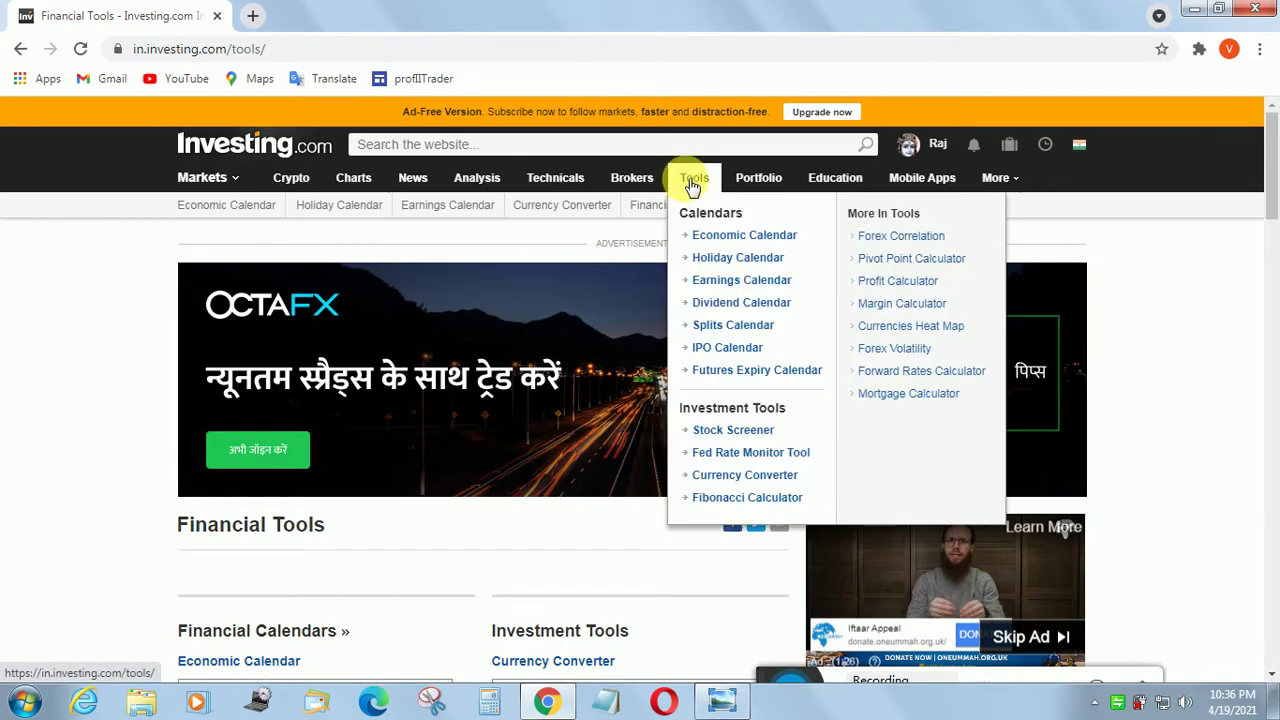
pyautogui.click(718, 431)
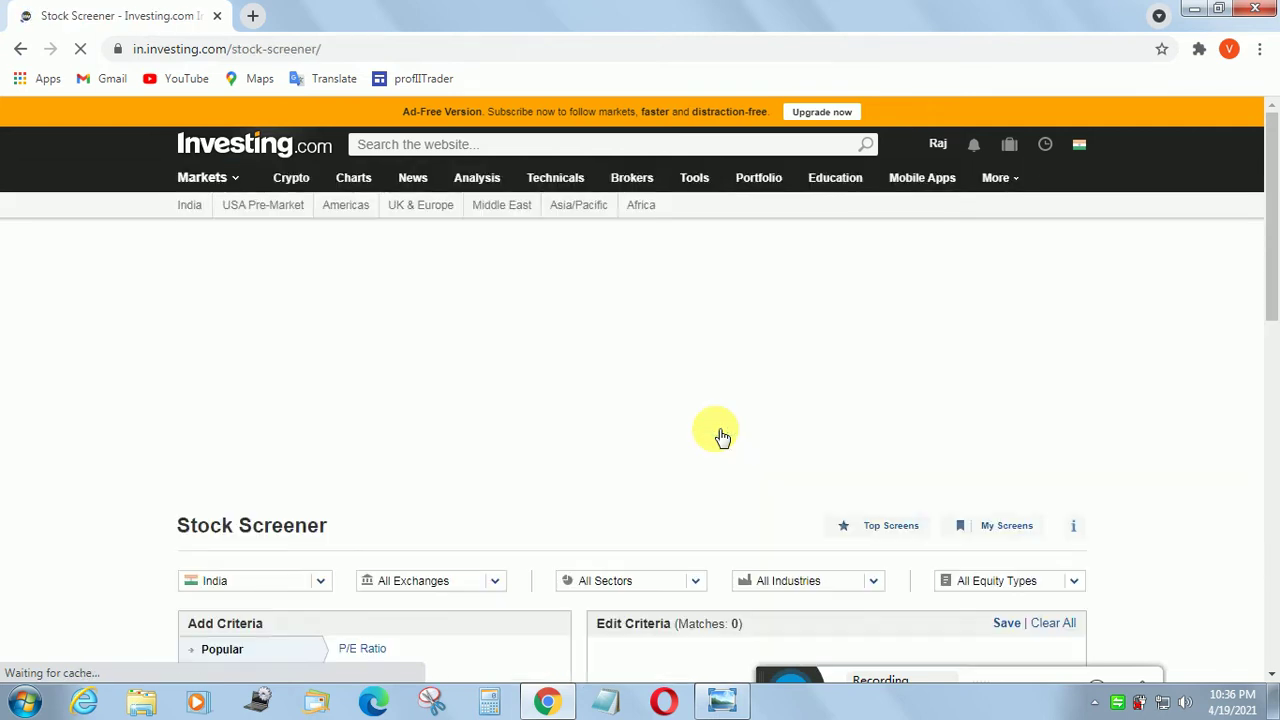
pyautogui.scroll(-3, 1270, 300)
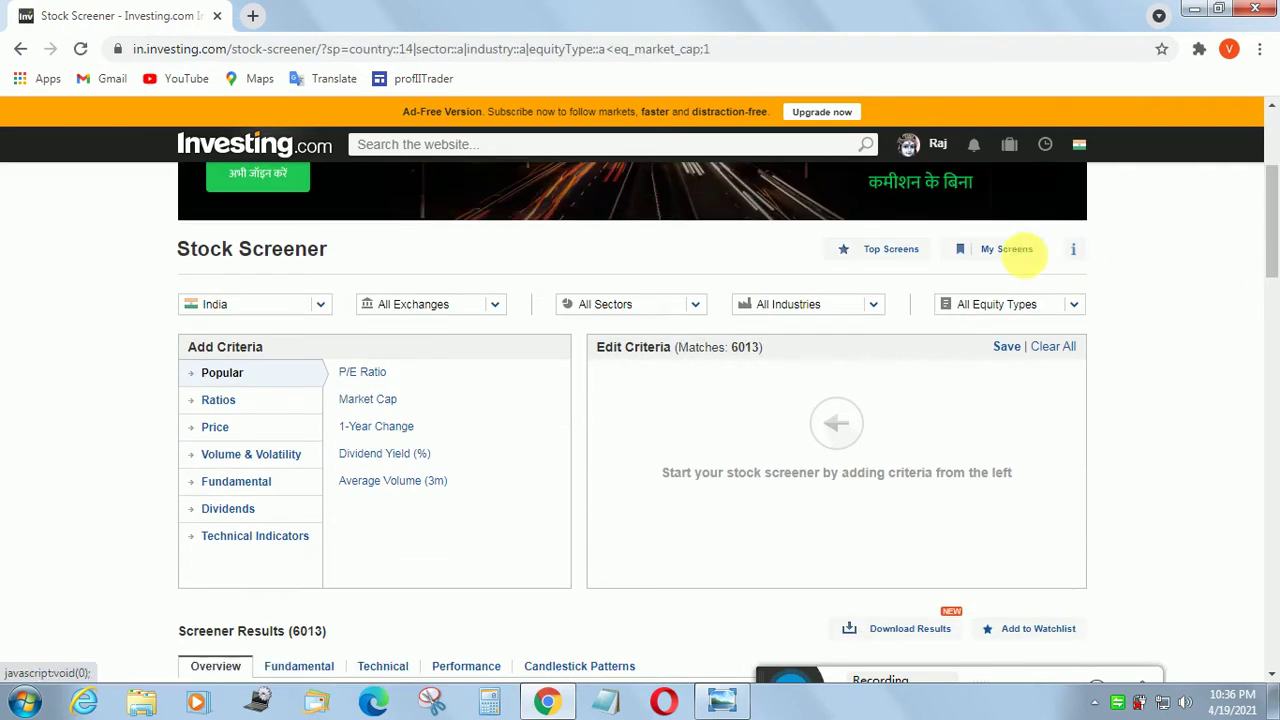
pyautogui.click(1008, 254)
pyautogui.click(850, 378)
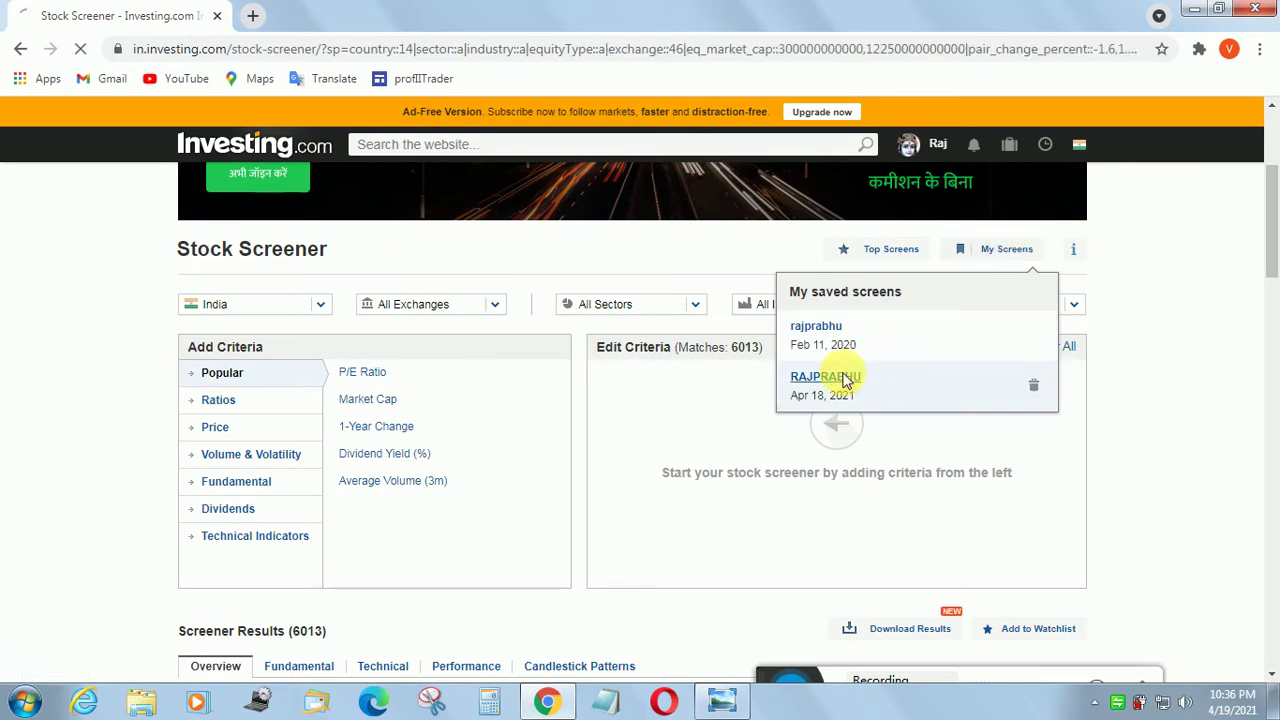
pyautogui.scroll(-4, 1271, 243)
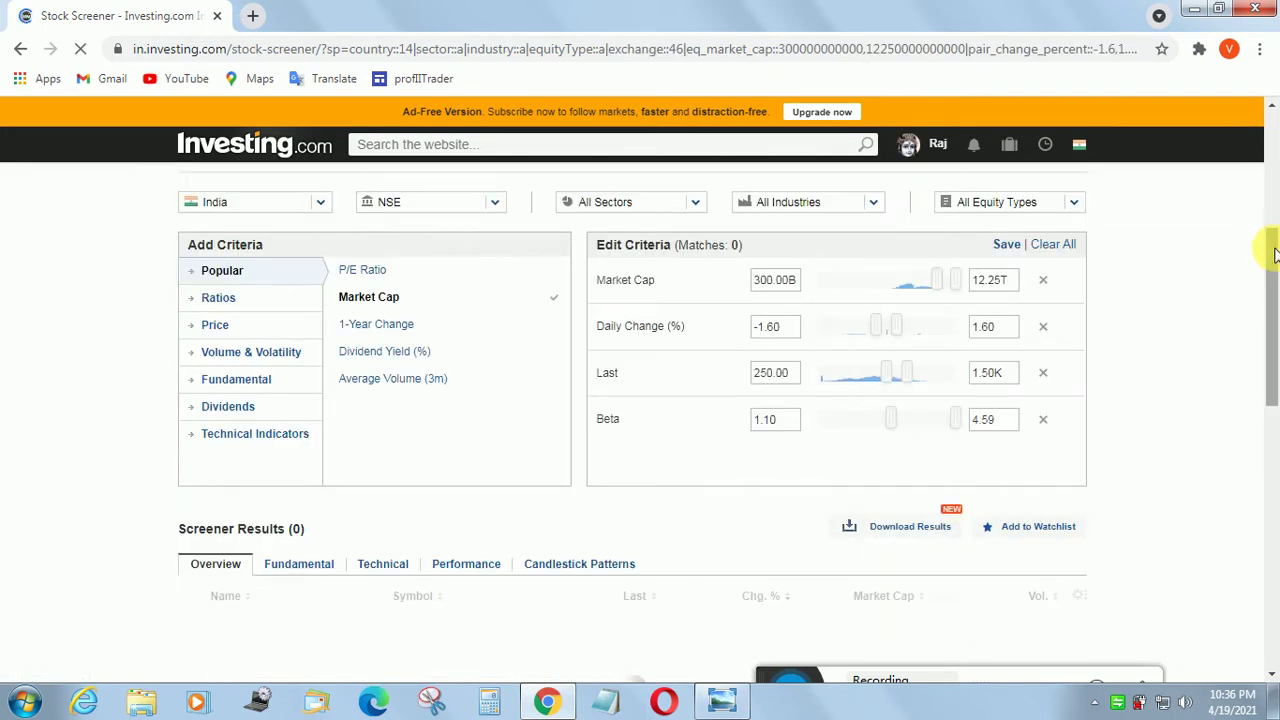
pyautogui.scroll(-1, 1275, 330)
pyautogui.scroll(-3, 1275, 330)
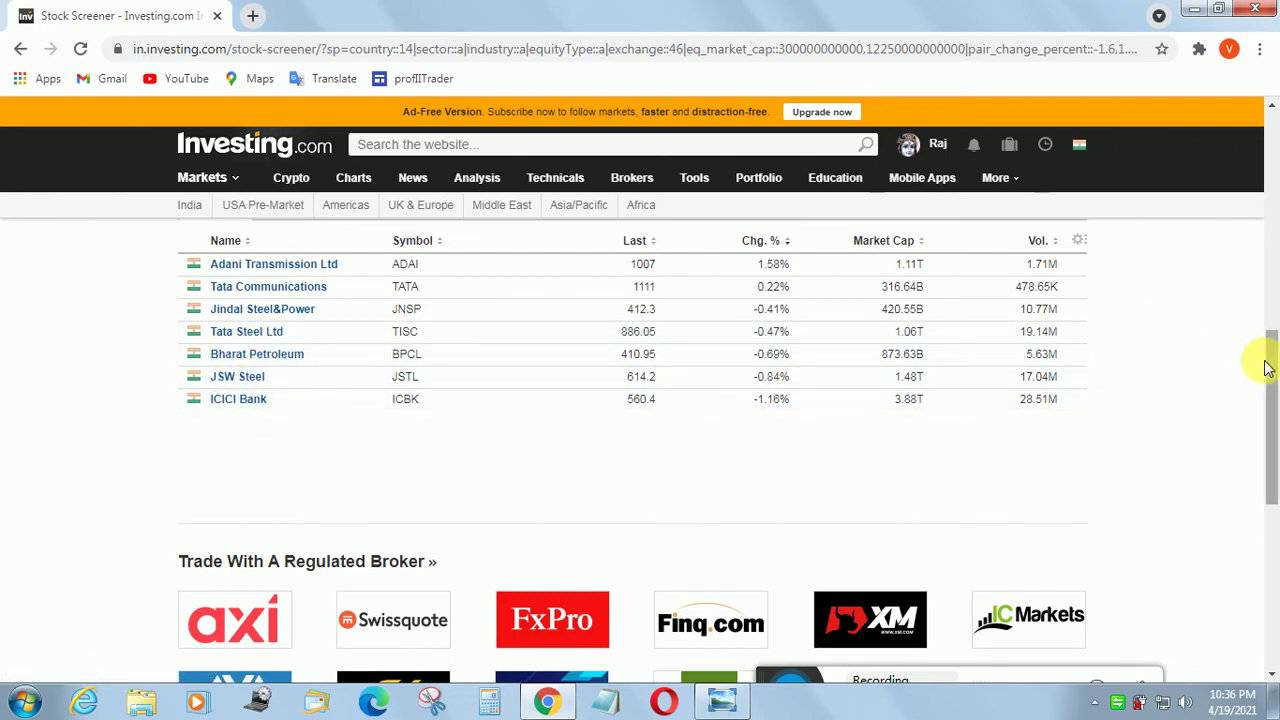
pyautogui.moveTo(1275, 375); pyautogui.dragTo(1270, 150)
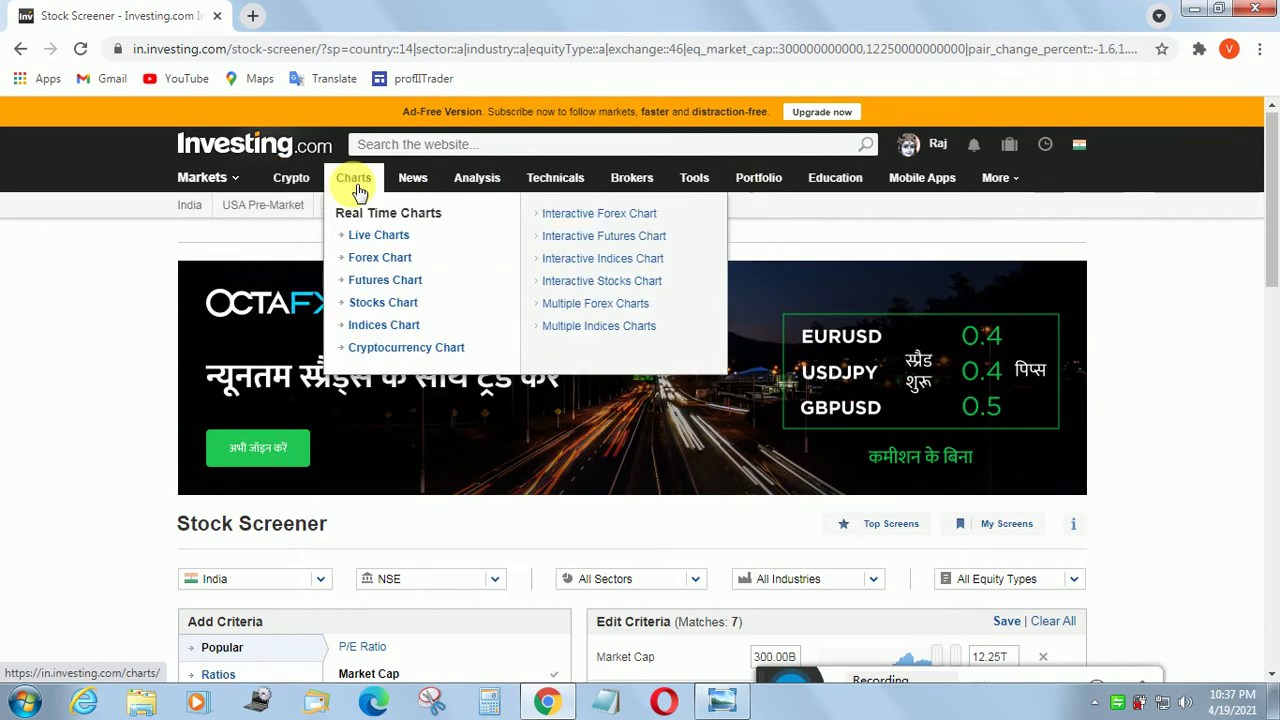
# Open the State Bank of India streaming chart from the recent searches and expand it to full size
pyautogui.click(356, 186)
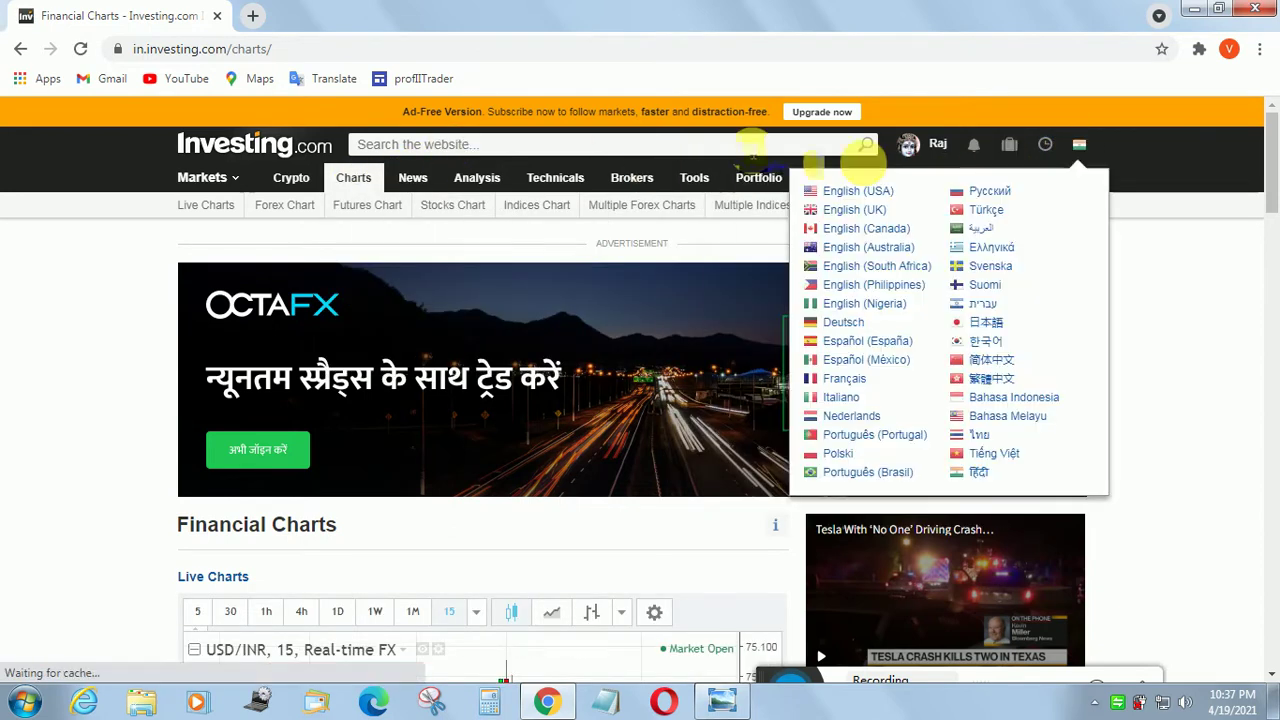
pyautogui.click(738, 147)
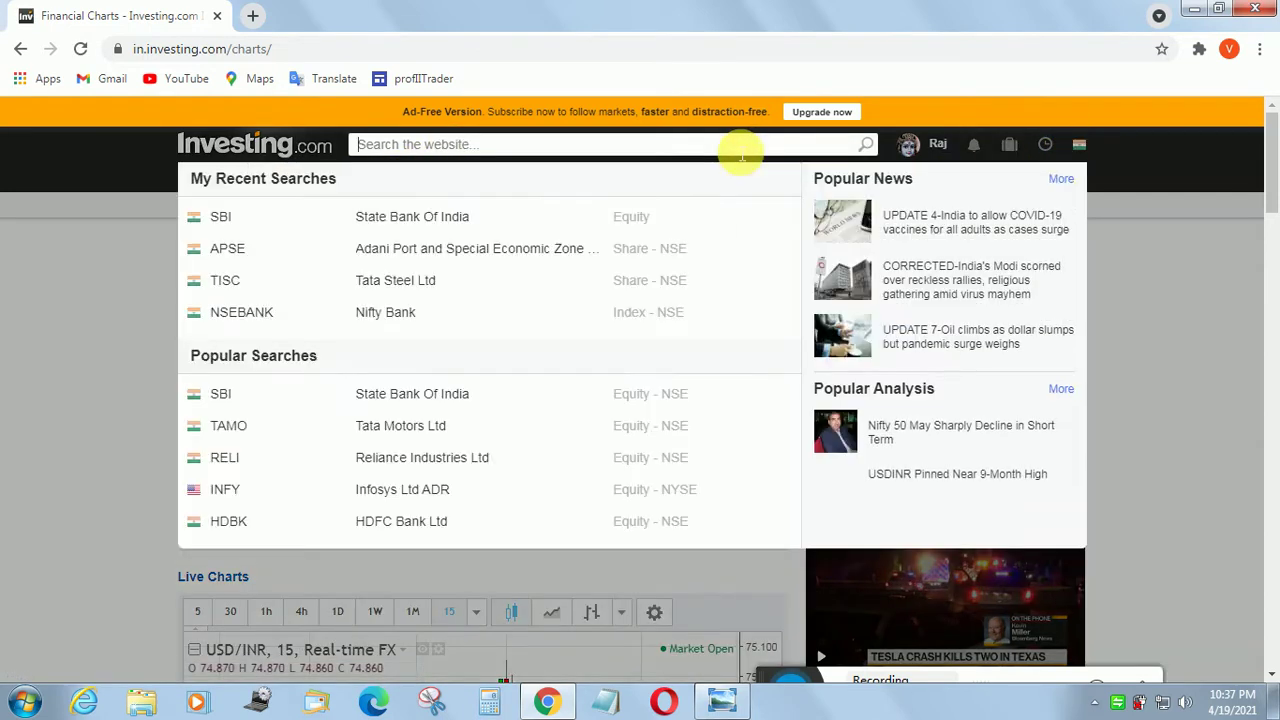
pyautogui.click(416, 218)
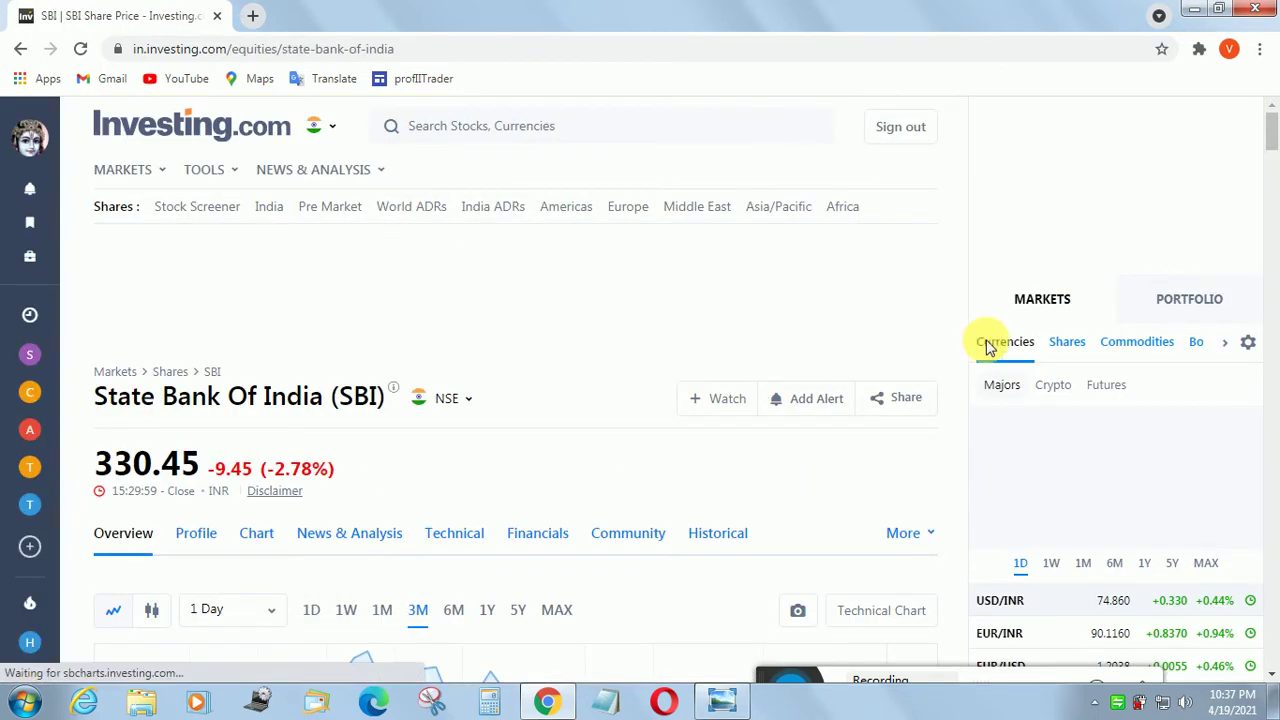
pyautogui.moveTo(1272, 128); pyautogui.dragTo(1272, 161)
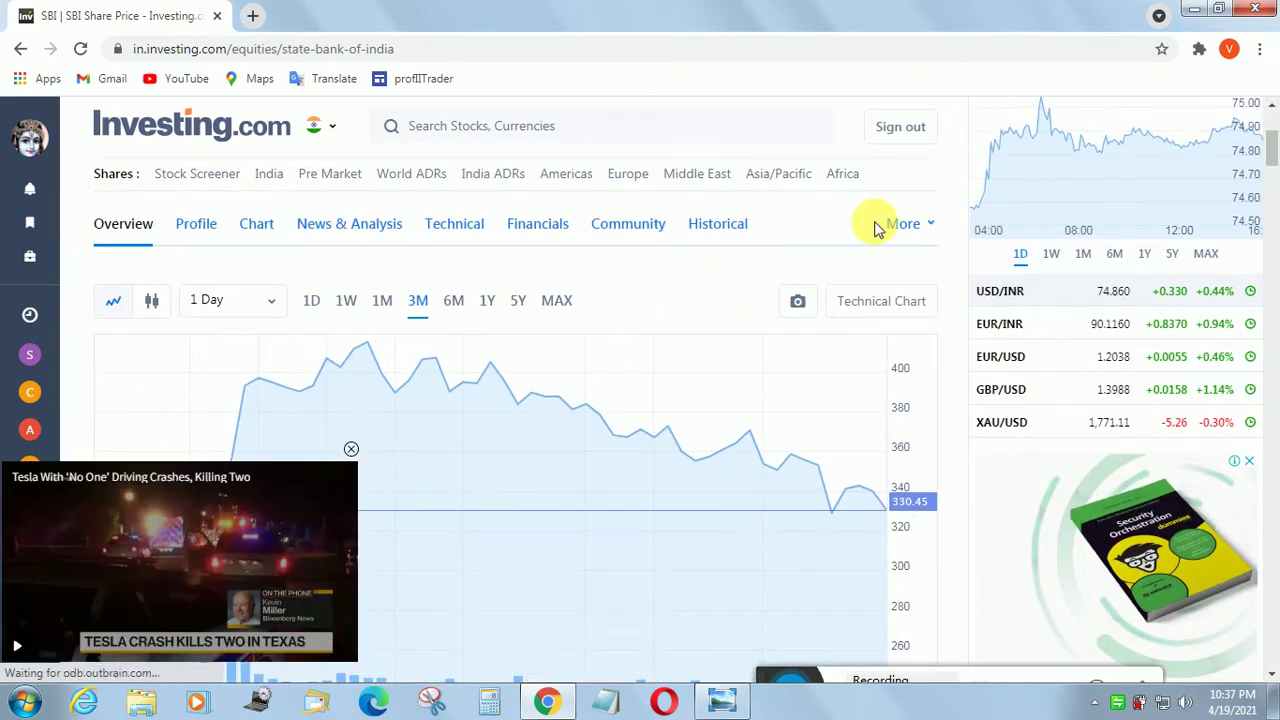
pyautogui.click(256, 224)
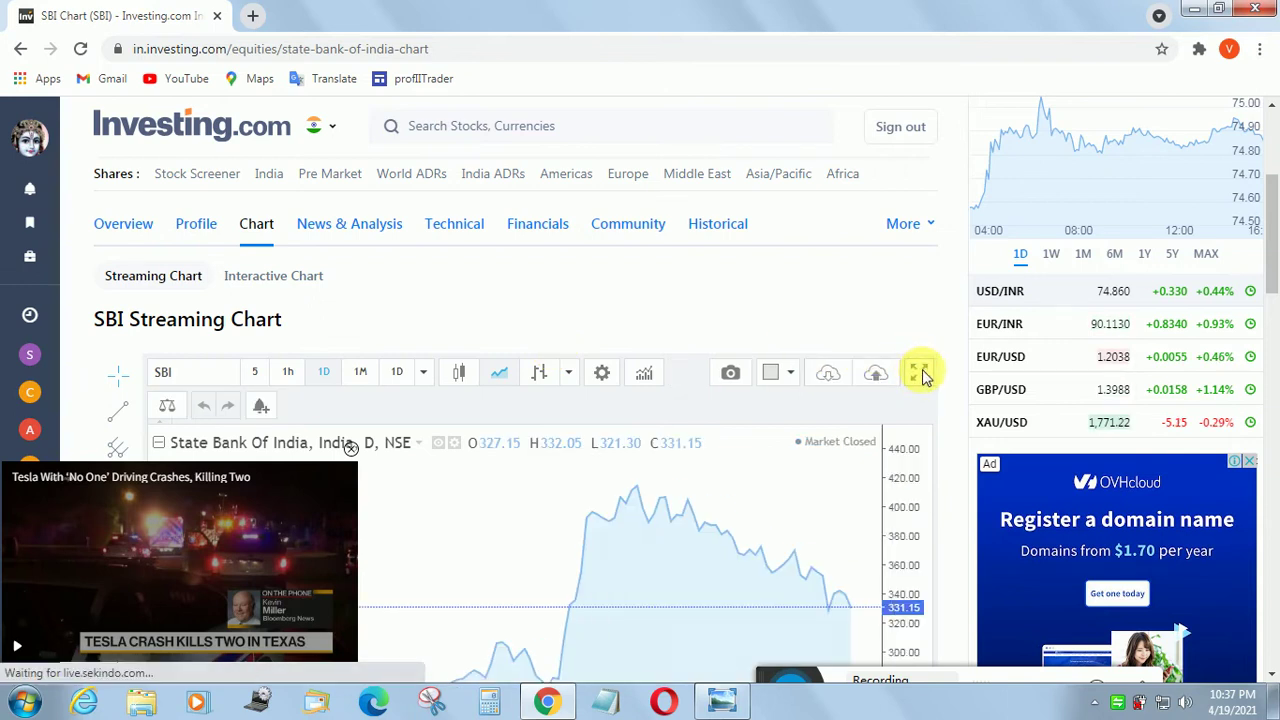
pyautogui.click(918, 375)
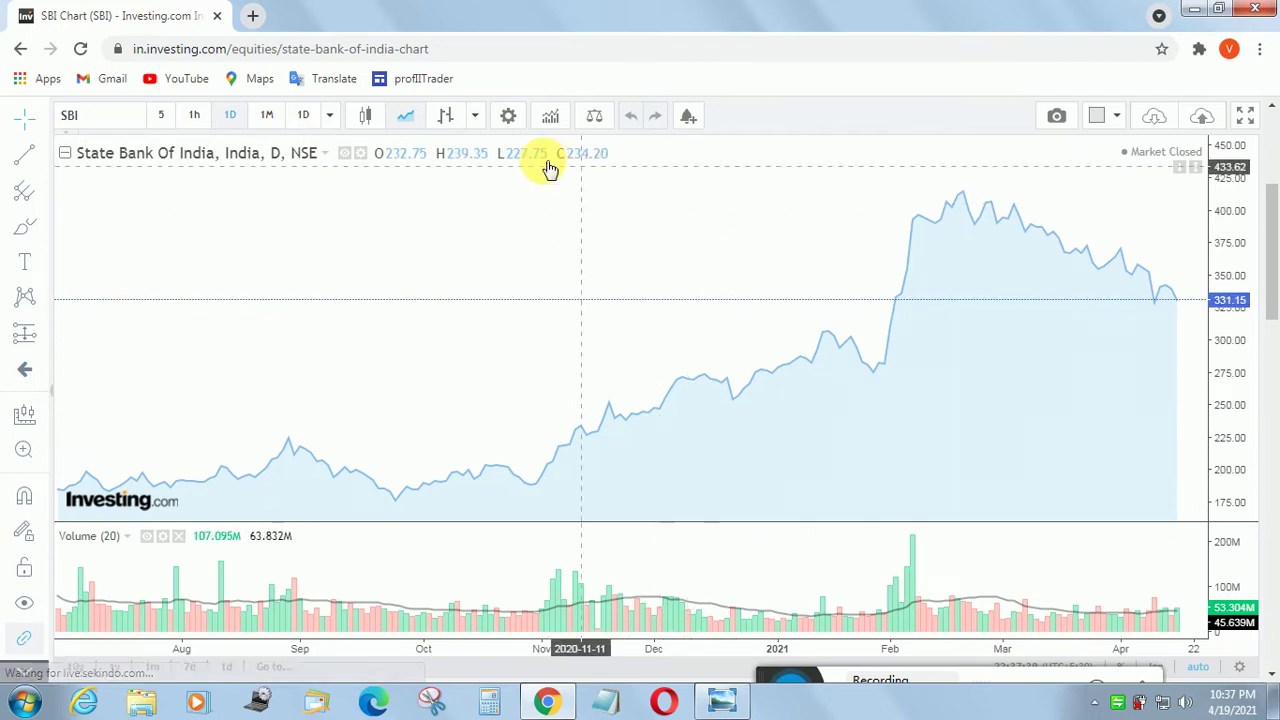
# Display the SBI chart as candles, and load the saved chart layout hdfclife
pyautogui.click(366, 117)
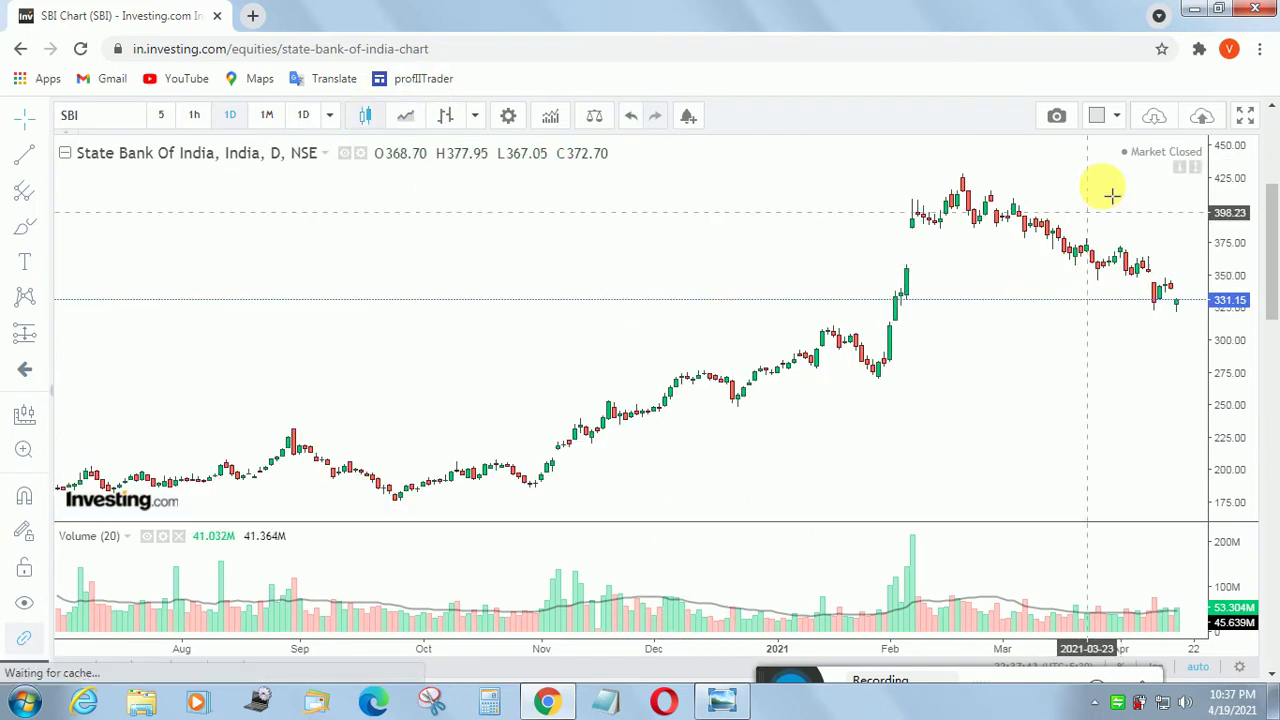
pyautogui.click(1156, 118)
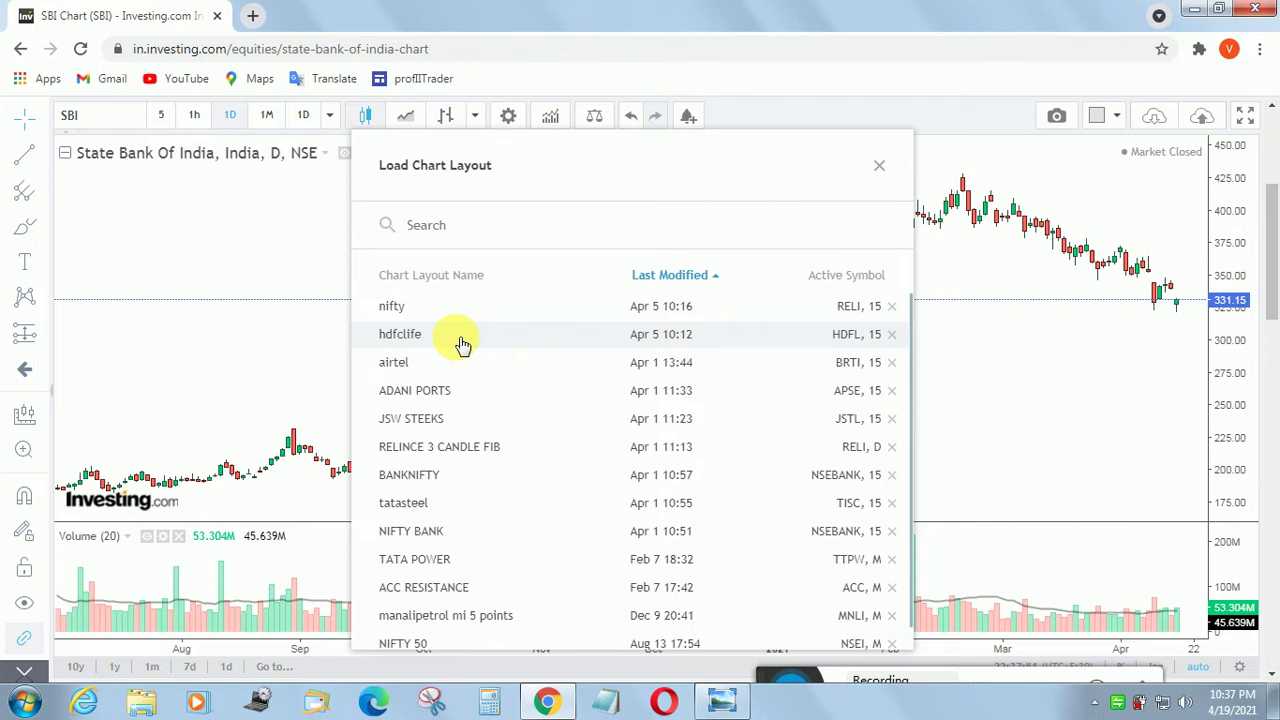
pyautogui.click(462, 344)
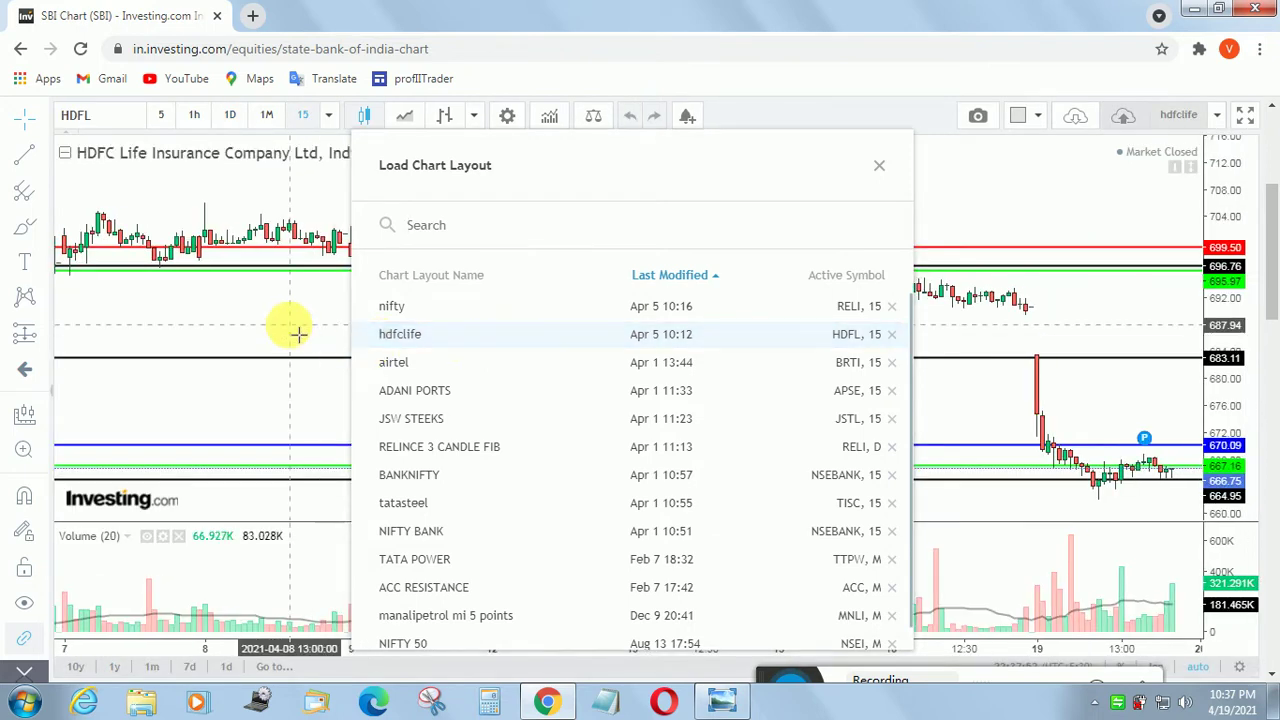
# Examine HDFC Life's 15-minute price history across April against the horizontal levels drawn on the chart
pyautogui.moveTo(663, 320); pyautogui.dragTo(457, 303)
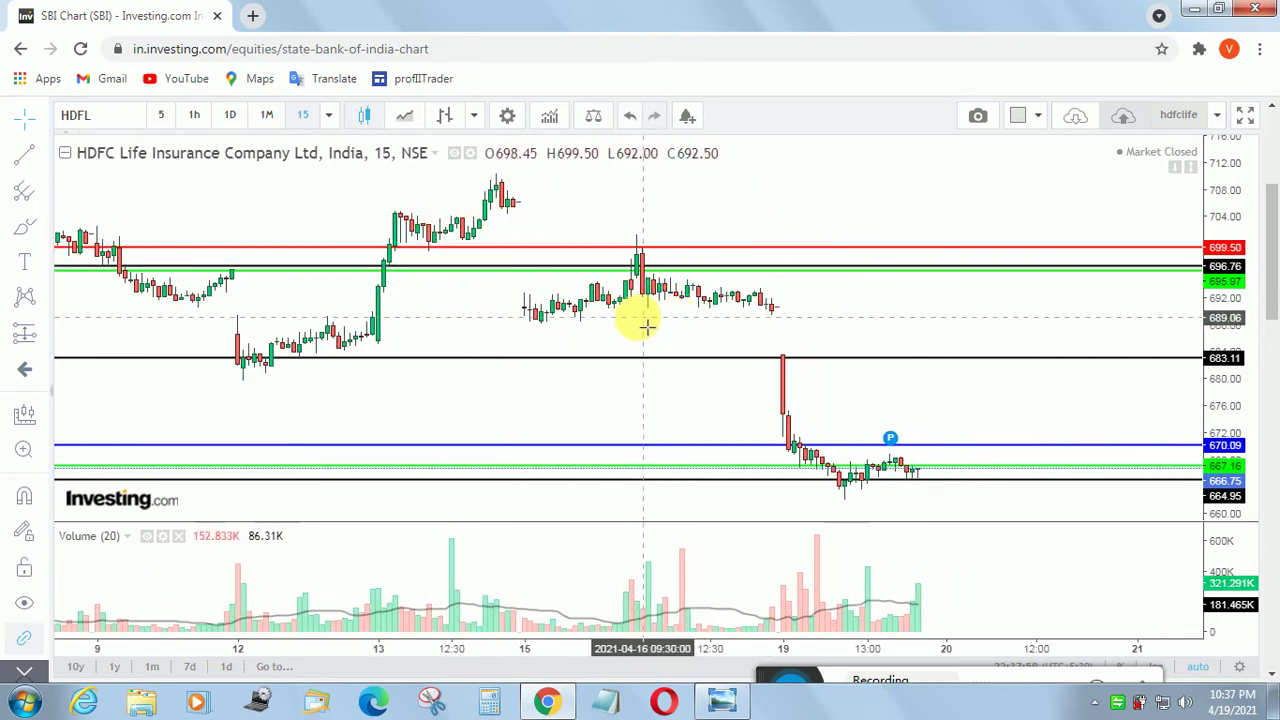
pyautogui.moveTo(626, 316); pyautogui.dragTo(491, 320)
pyautogui.moveTo(614, 323); pyautogui.dragTo(575, 328)
pyautogui.moveTo(546, 390); pyautogui.dragTo(818, 388)
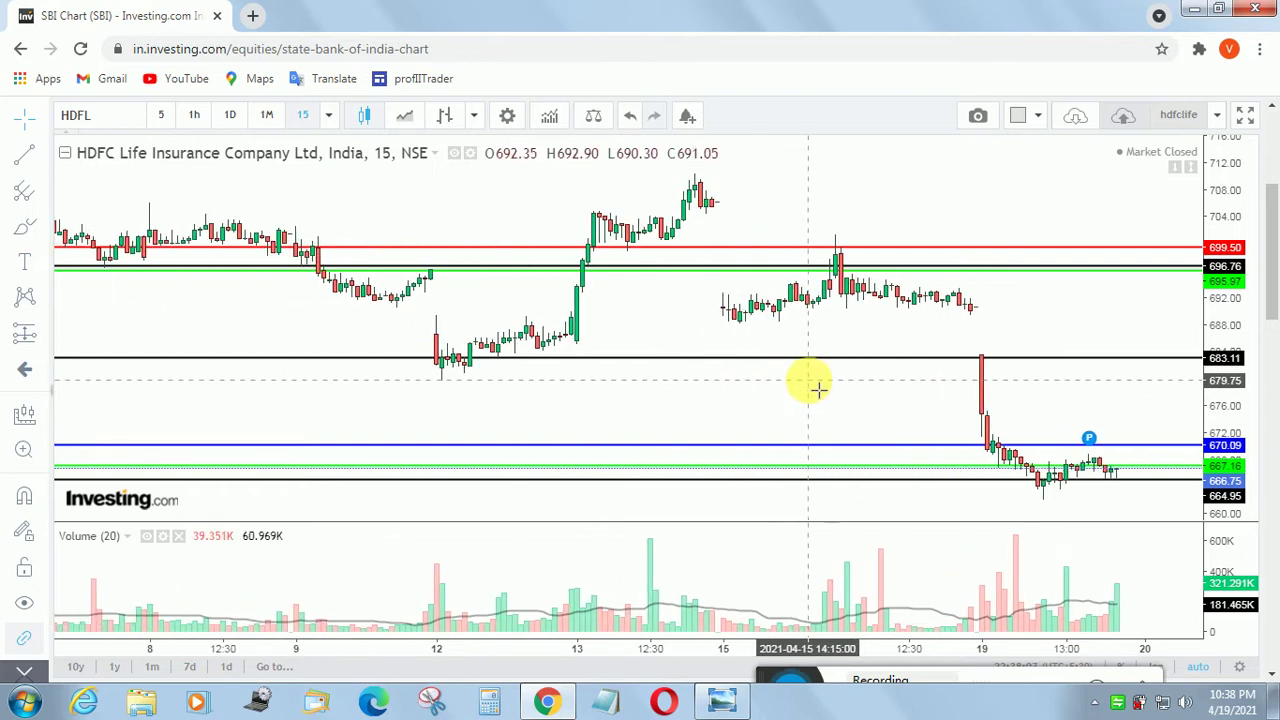
pyautogui.moveTo(525, 330); pyautogui.dragTo(828, 328)
pyautogui.moveTo(543, 371); pyautogui.dragTo(749, 366)
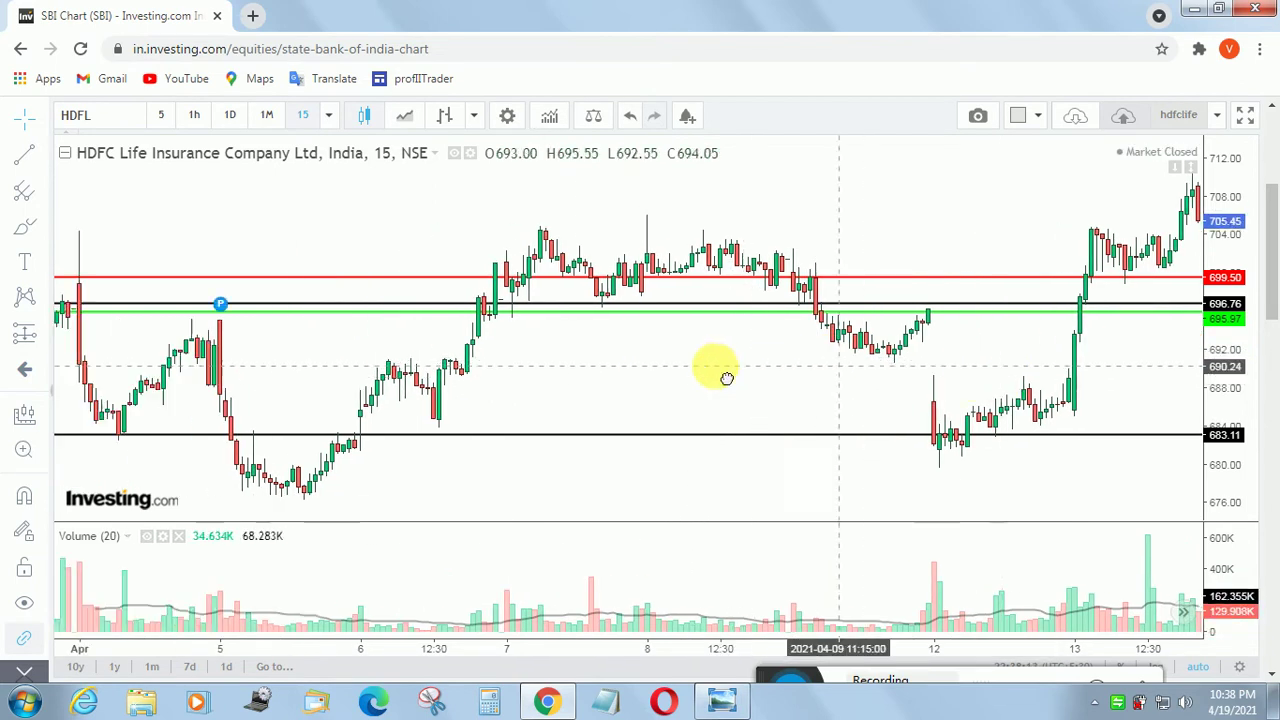
pyautogui.moveTo(845, 370); pyautogui.dragTo(665, 374)
pyautogui.moveTo(980, 366); pyautogui.dragTo(694, 337)
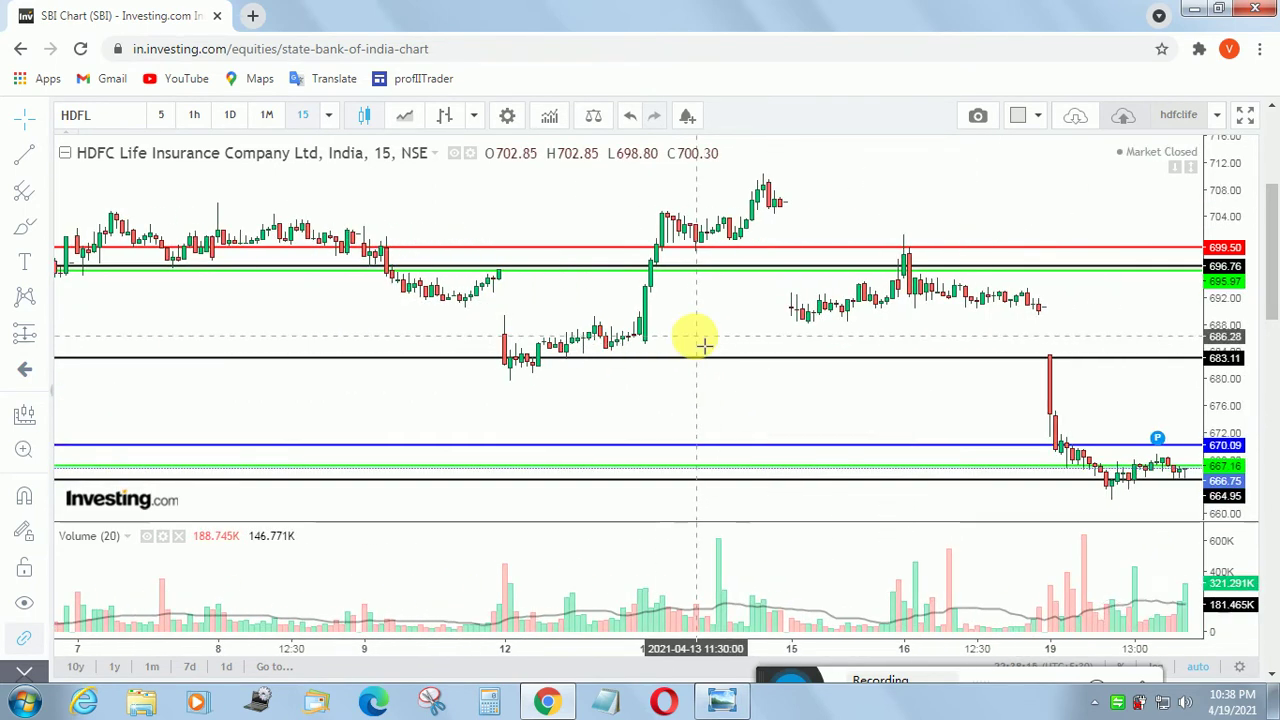
# Check the list of saved chart layouts and examine HDFC Life's latest candles around the lower drawn levels
pyautogui.click(1073, 121)
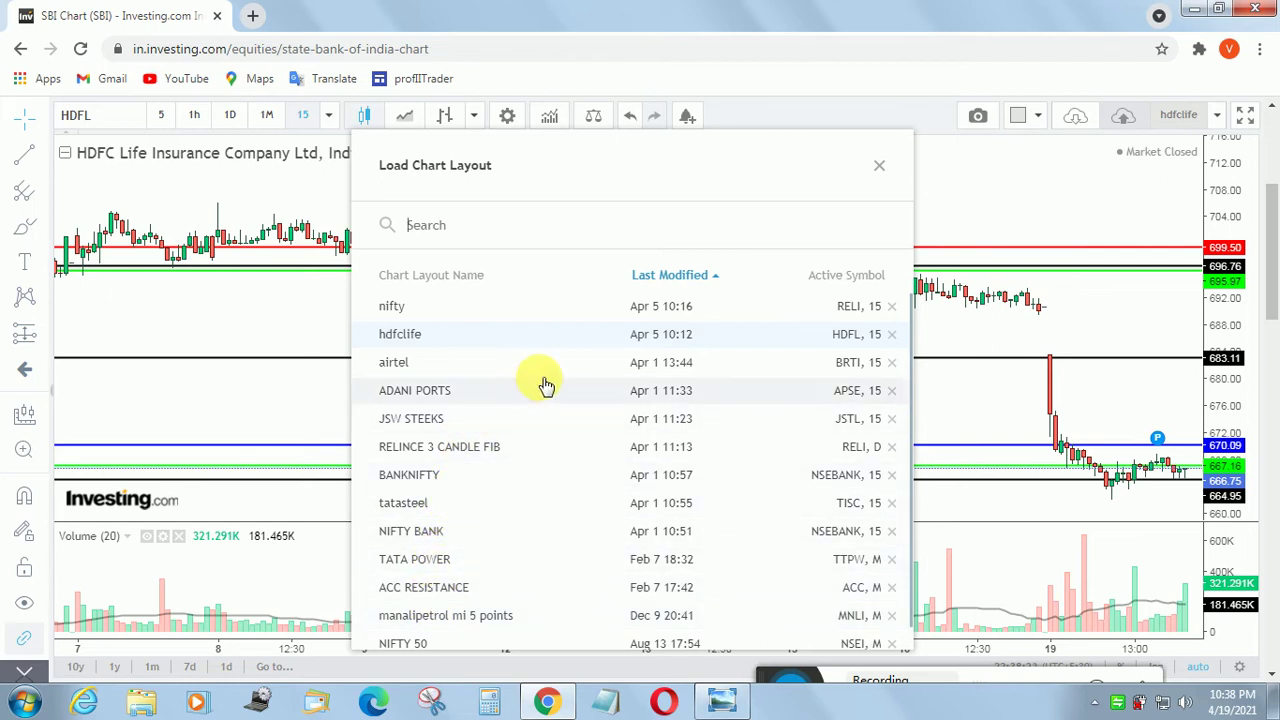
pyautogui.click(988, 312)
pyautogui.moveTo(1143, 323); pyautogui.dragTo(850, 326)
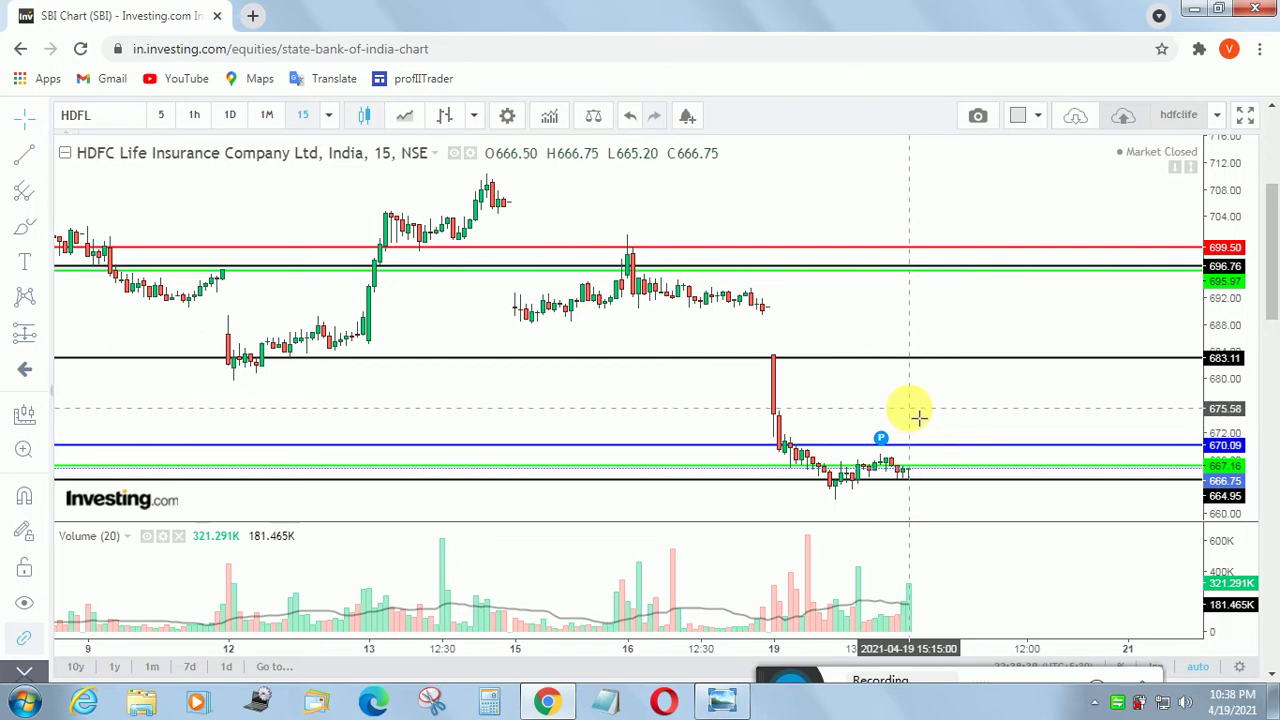
pyautogui.press('Right')
pyautogui.press('Right')
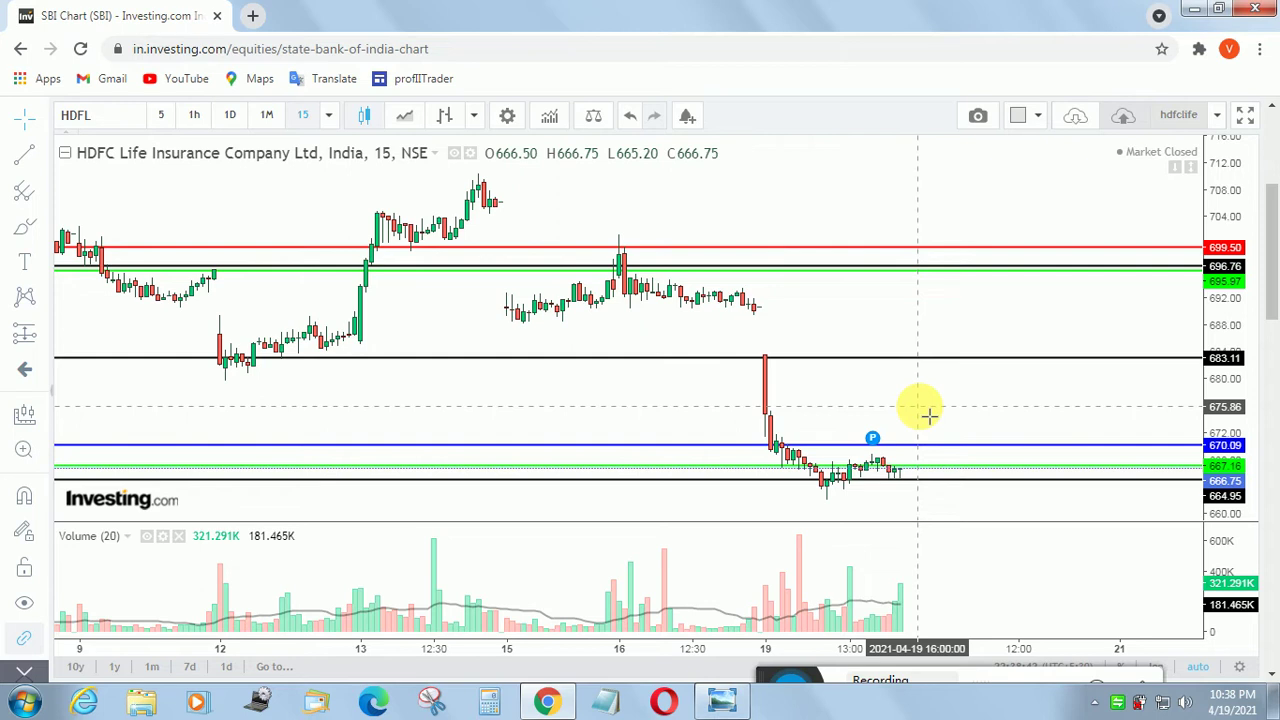
pyautogui.press('Right')
pyautogui.press('Right')
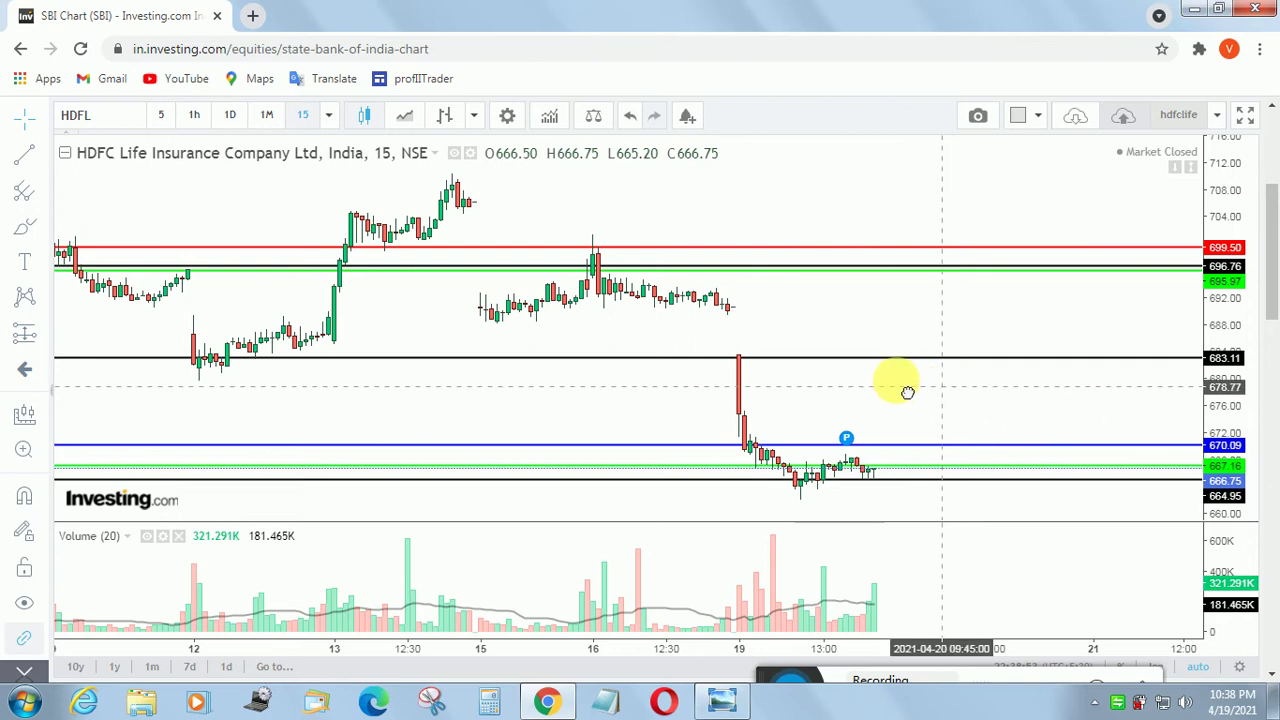
pyautogui.press('Right')
pyautogui.press('Right')
pyautogui.press('Right')
pyautogui.press('Right')
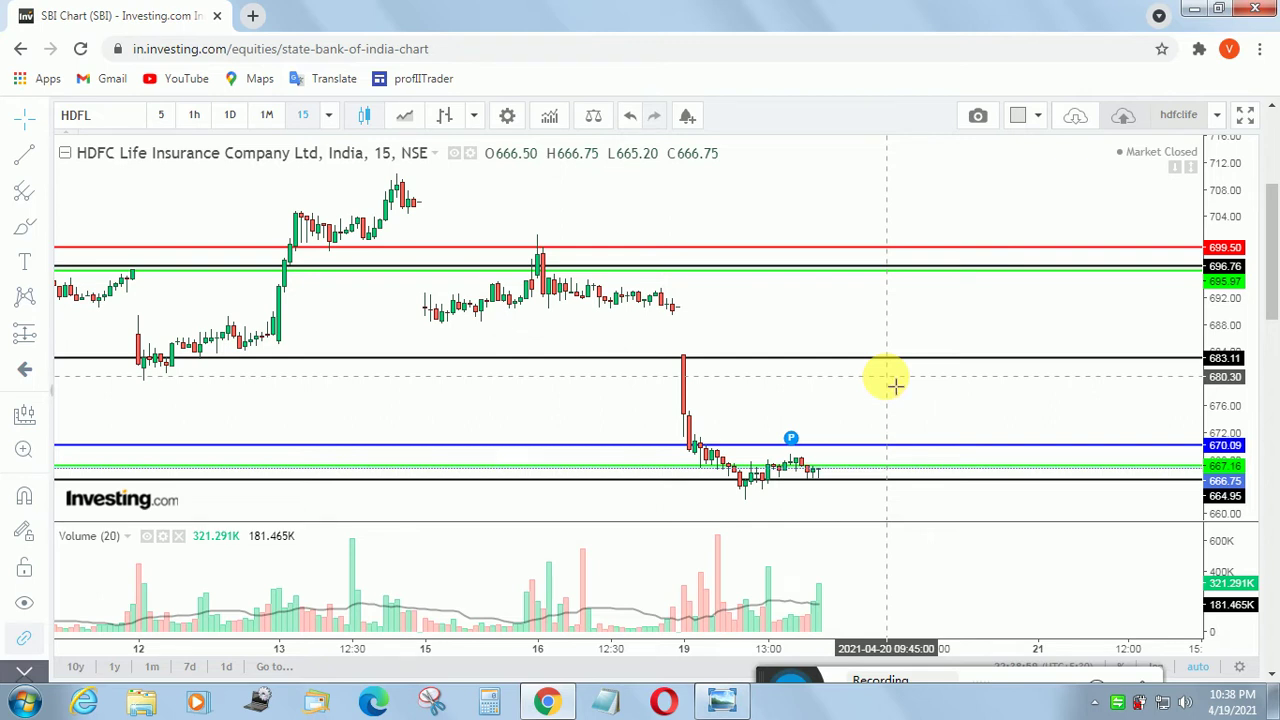
pyautogui.click(1073, 118)
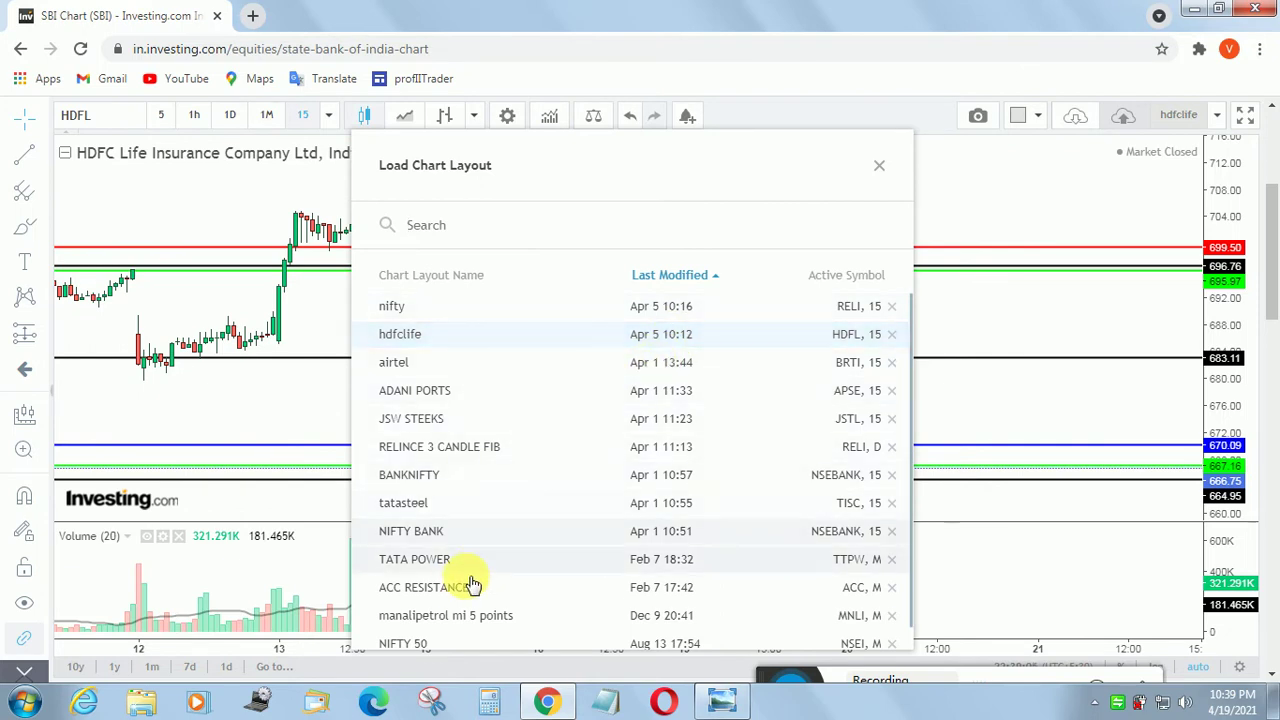
pyautogui.click(1006, 395)
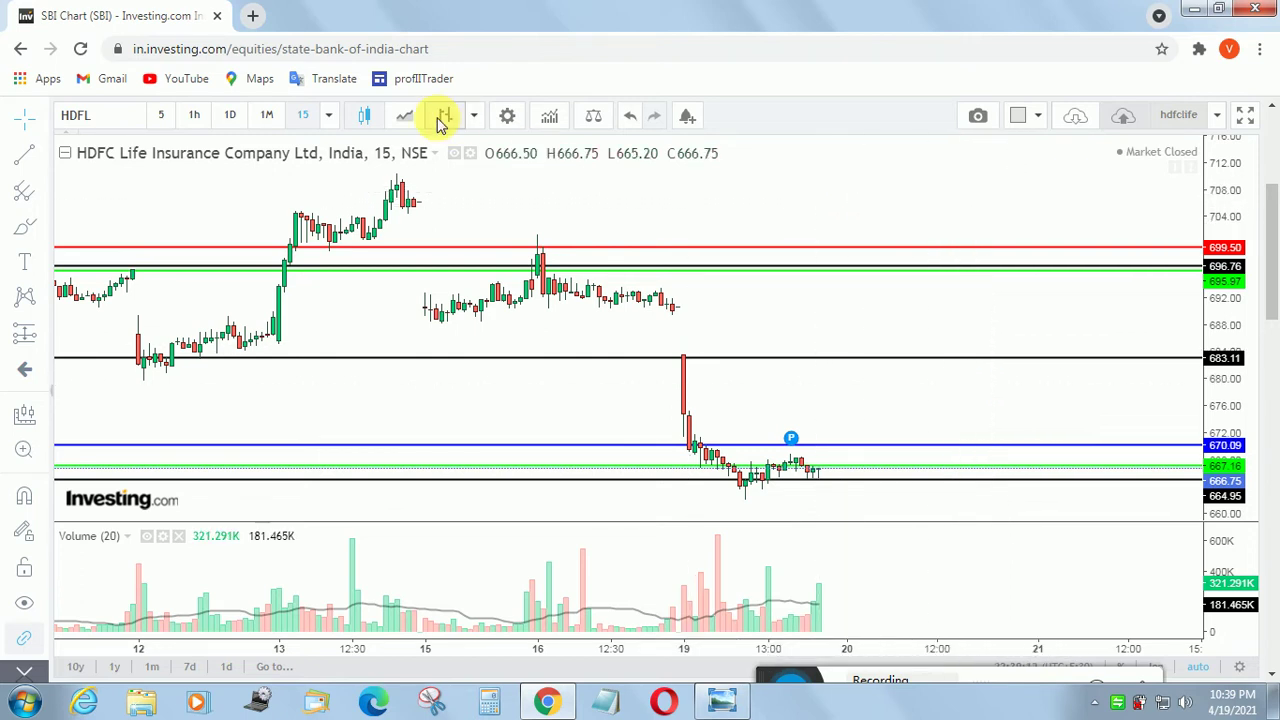
# Search for the symbol HCLTECH, switch the chart to HCL Technologies Ltd on NSE, and view its earlier candles
pyautogui.click(108, 118)
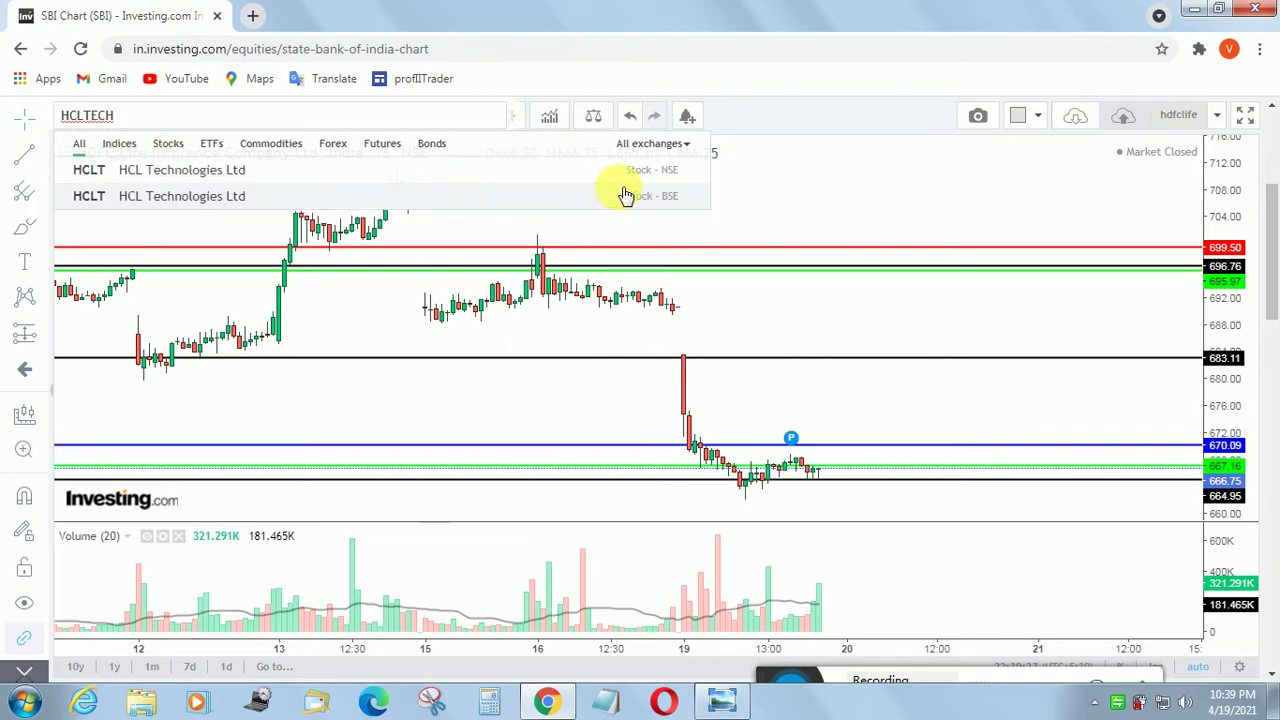
pyautogui.click(533, 170)
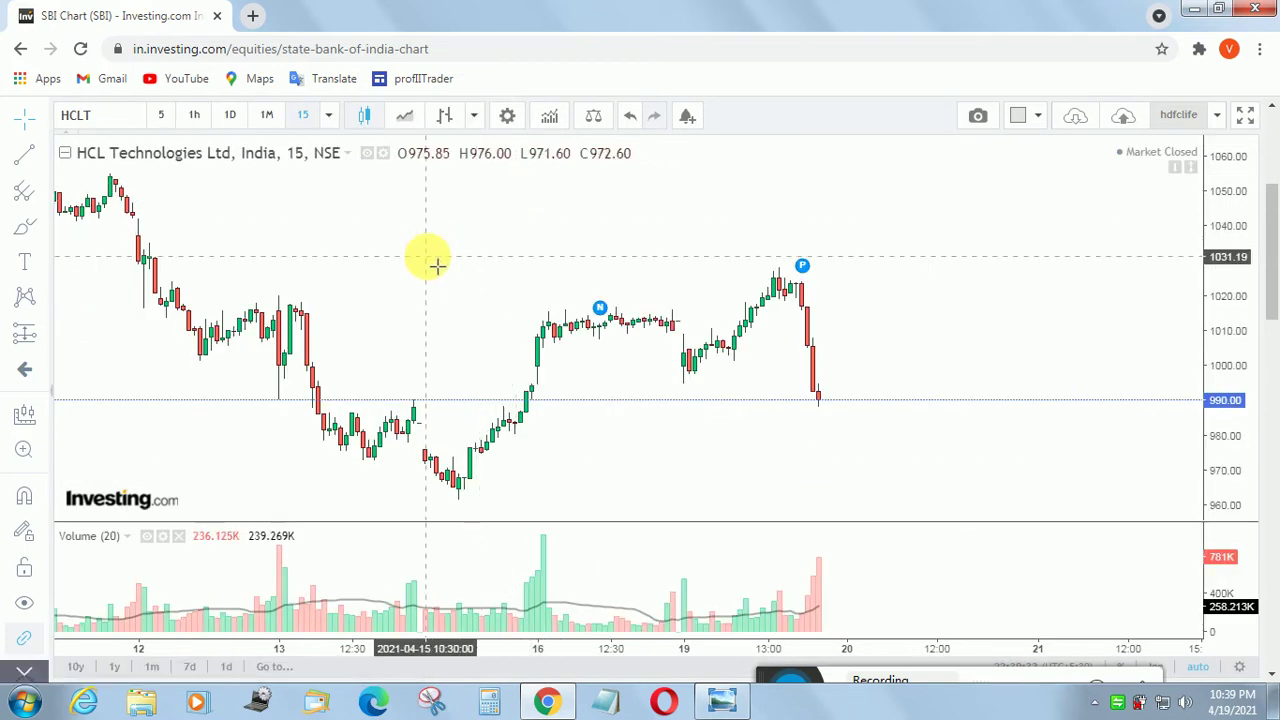
pyautogui.moveTo(586, 300); pyautogui.dragTo(694, 309)
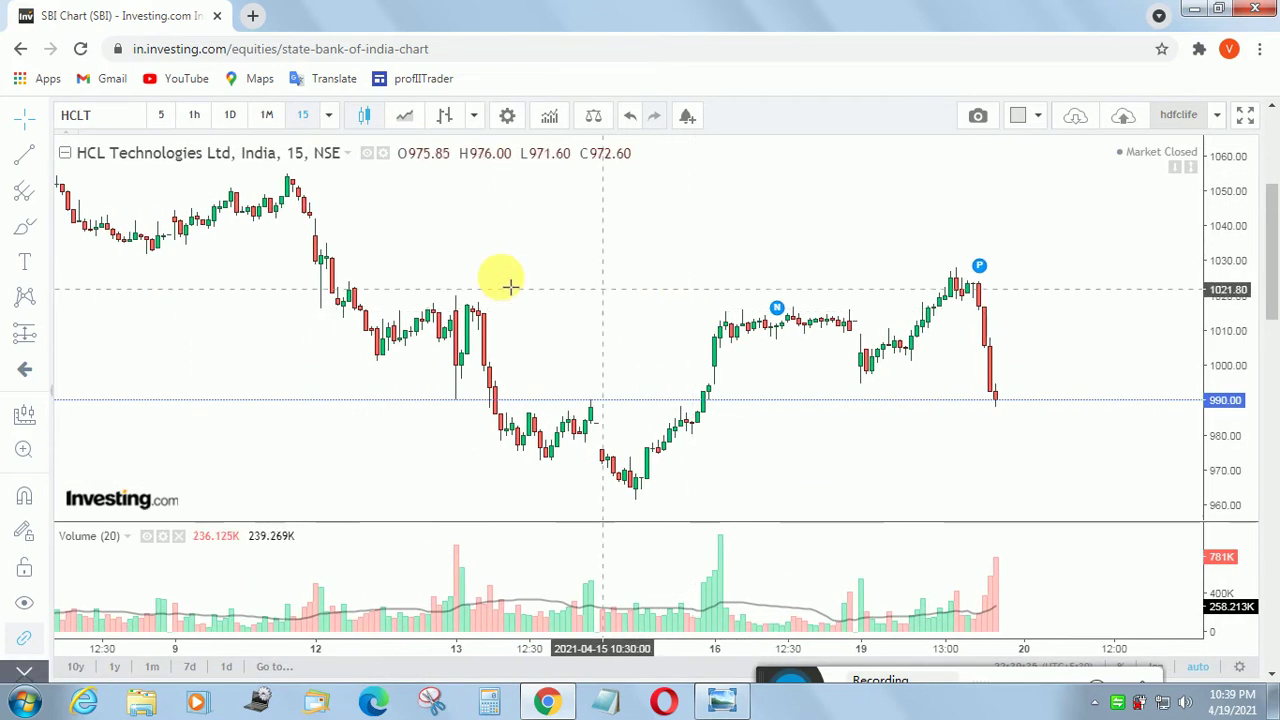
pyautogui.moveTo(460, 274); pyautogui.dragTo(623, 280)
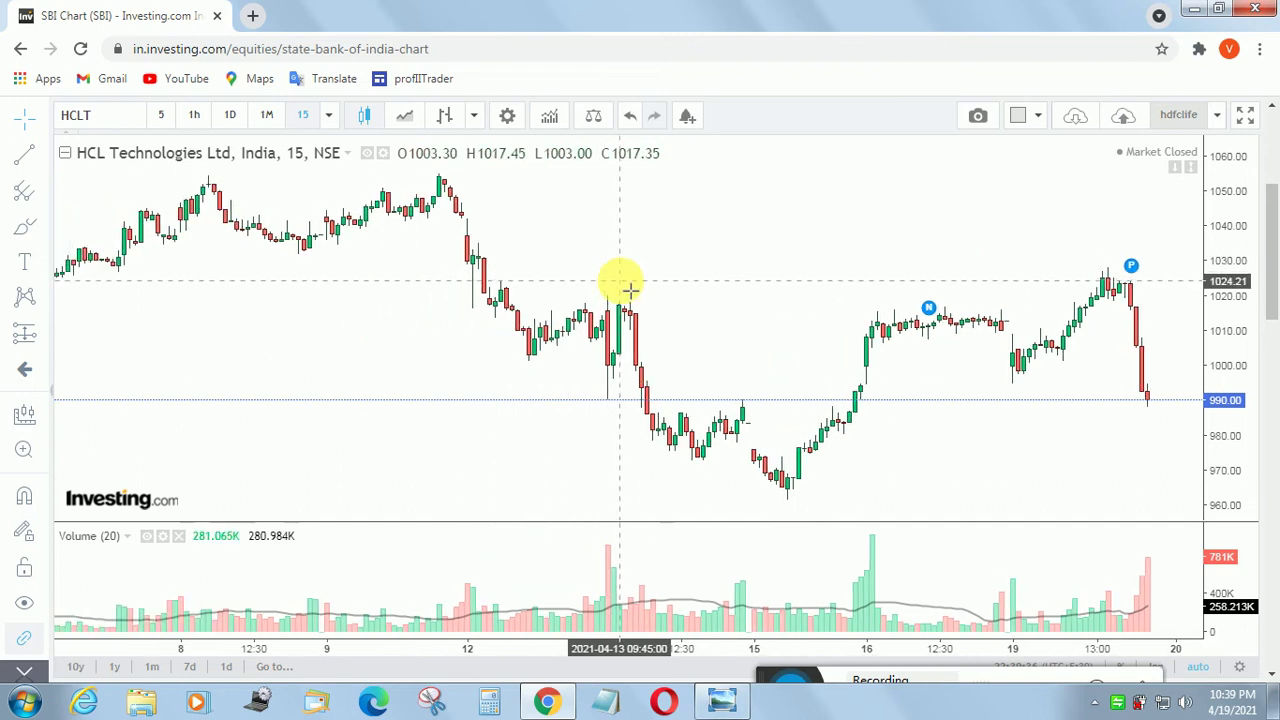
# Set the HCL Technologies chart to a 1 hour interval and the Line chart type
pyautogui.click(333, 122)
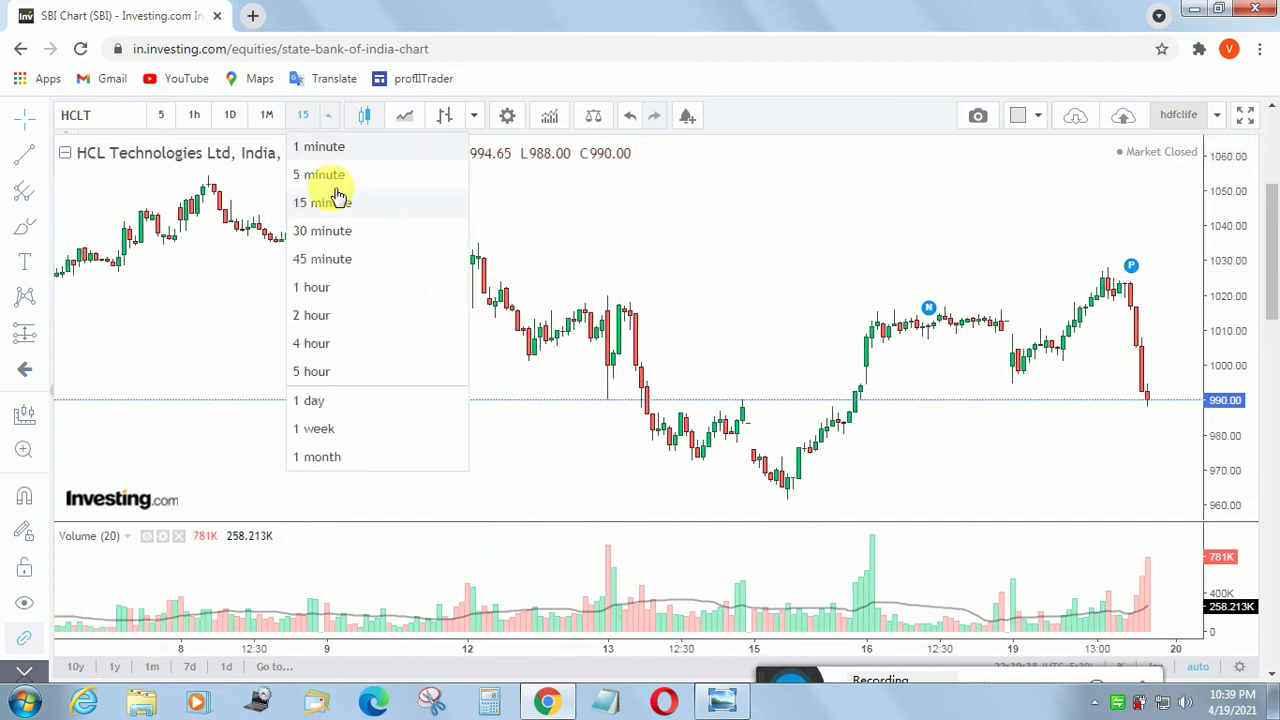
pyautogui.click(318, 292)
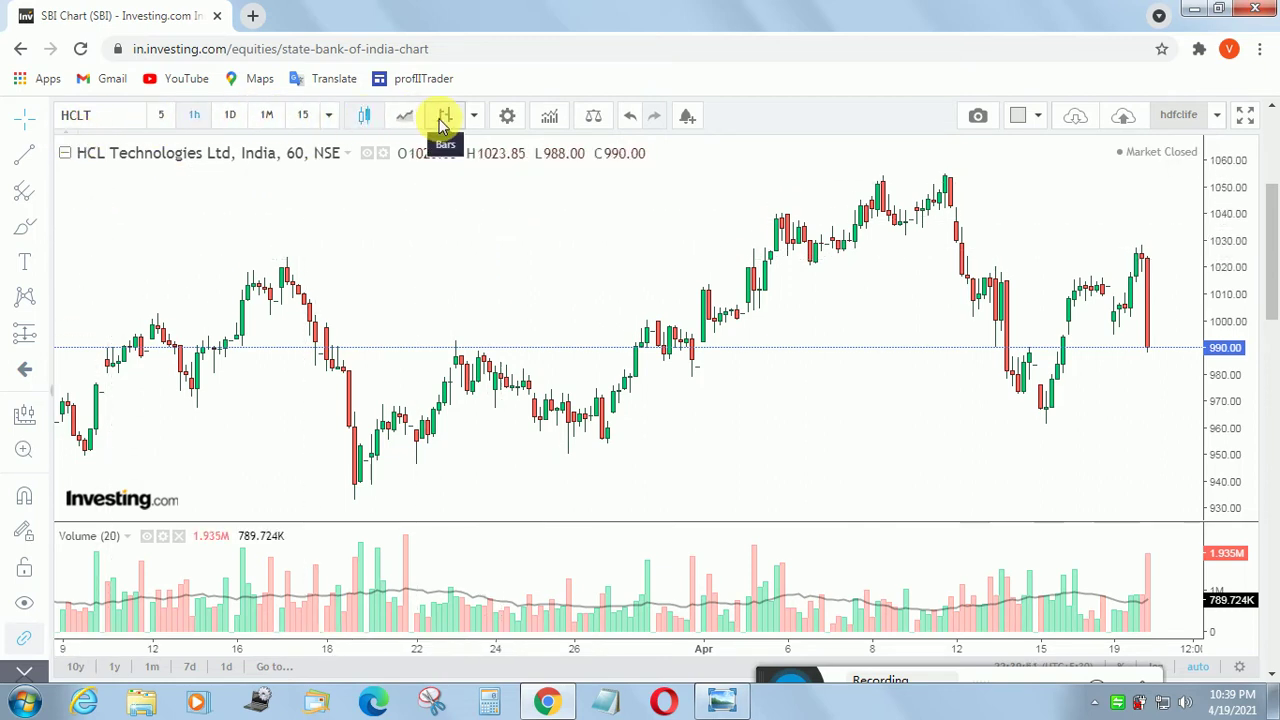
pyautogui.click(473, 116)
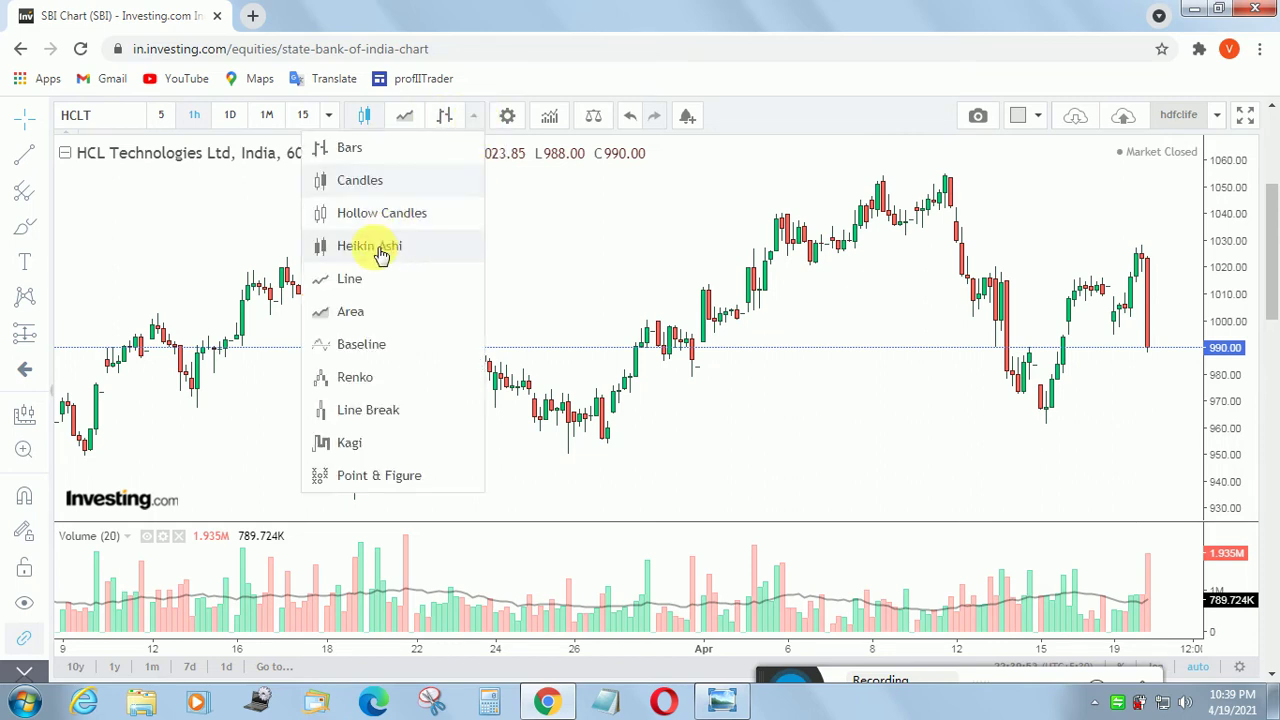
pyautogui.click(370, 289)
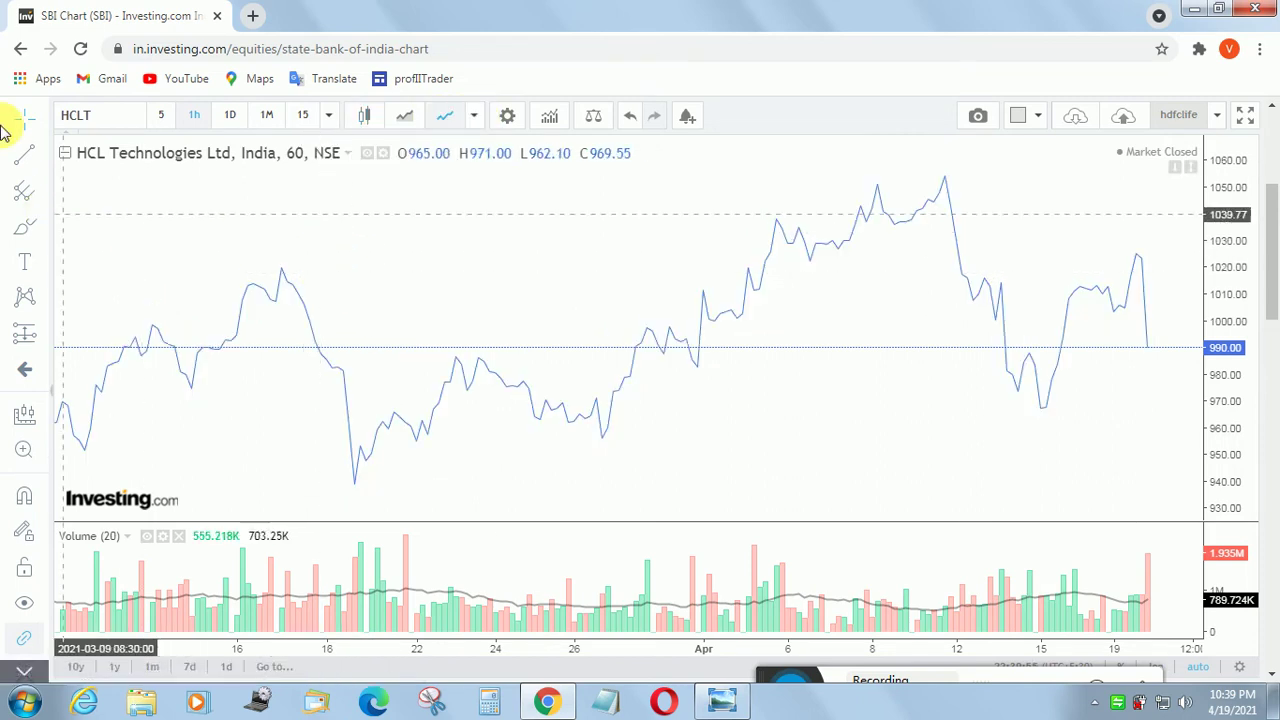
# Draw a horizontal line at the mid-March low, about 938.51, and make it bright green with the second line thickness
pyautogui.click(43, 151)
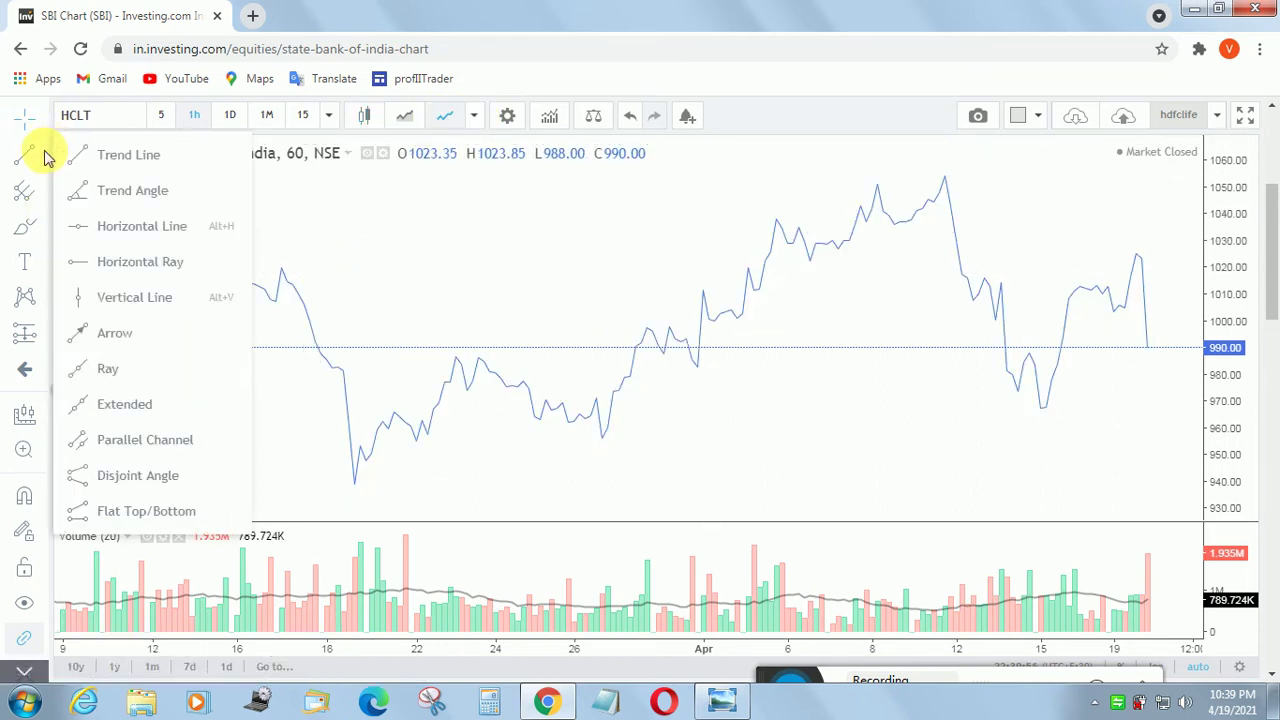
pyautogui.click(100, 222)
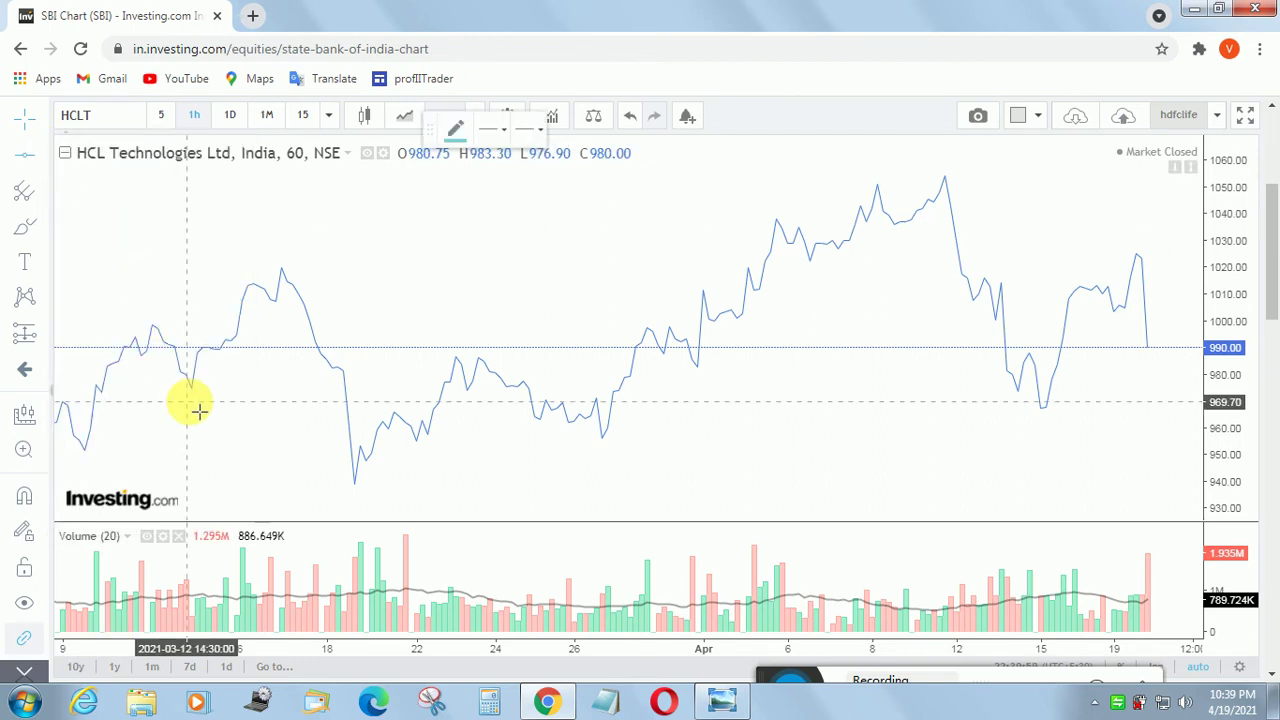
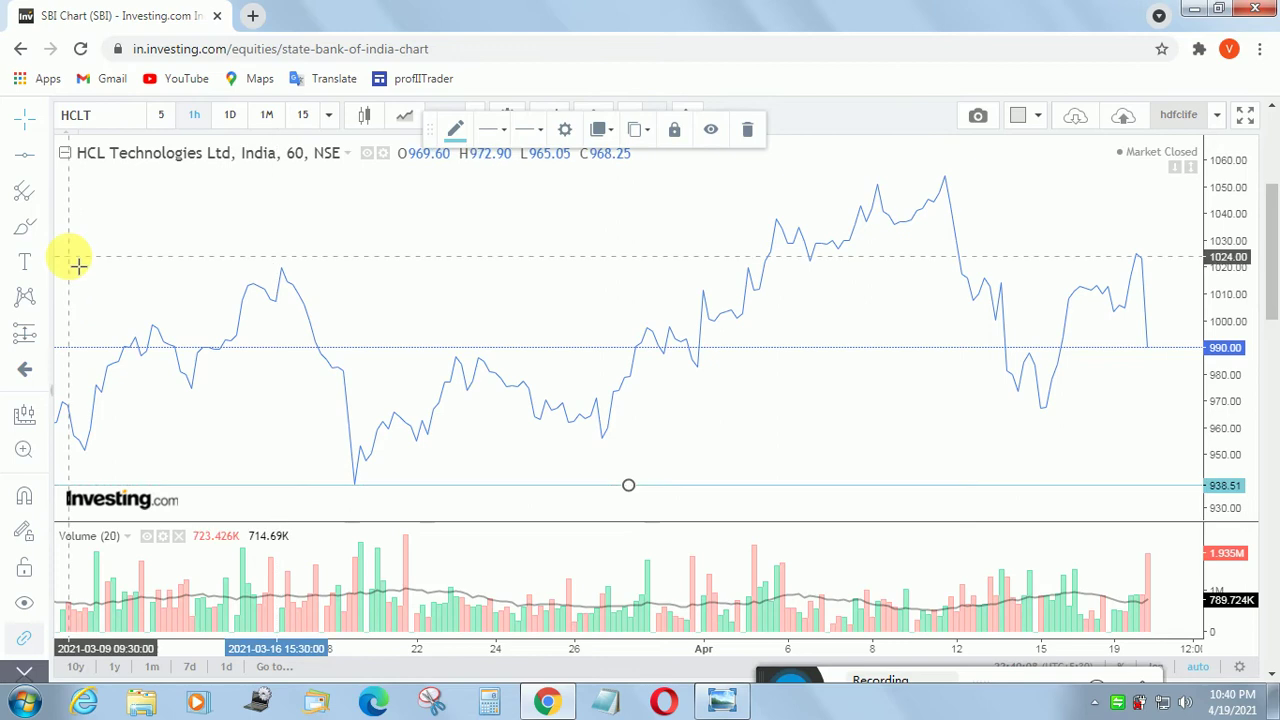
pyautogui.click(458, 132)
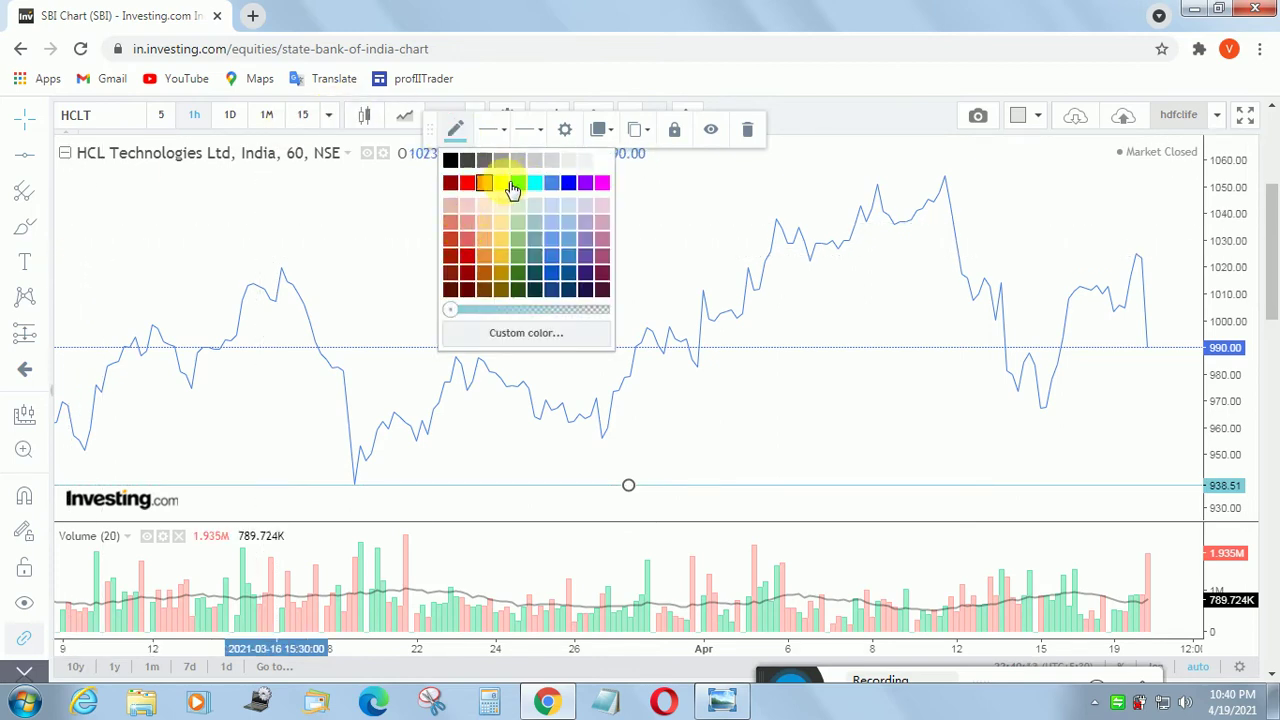
pyautogui.click(518, 183)
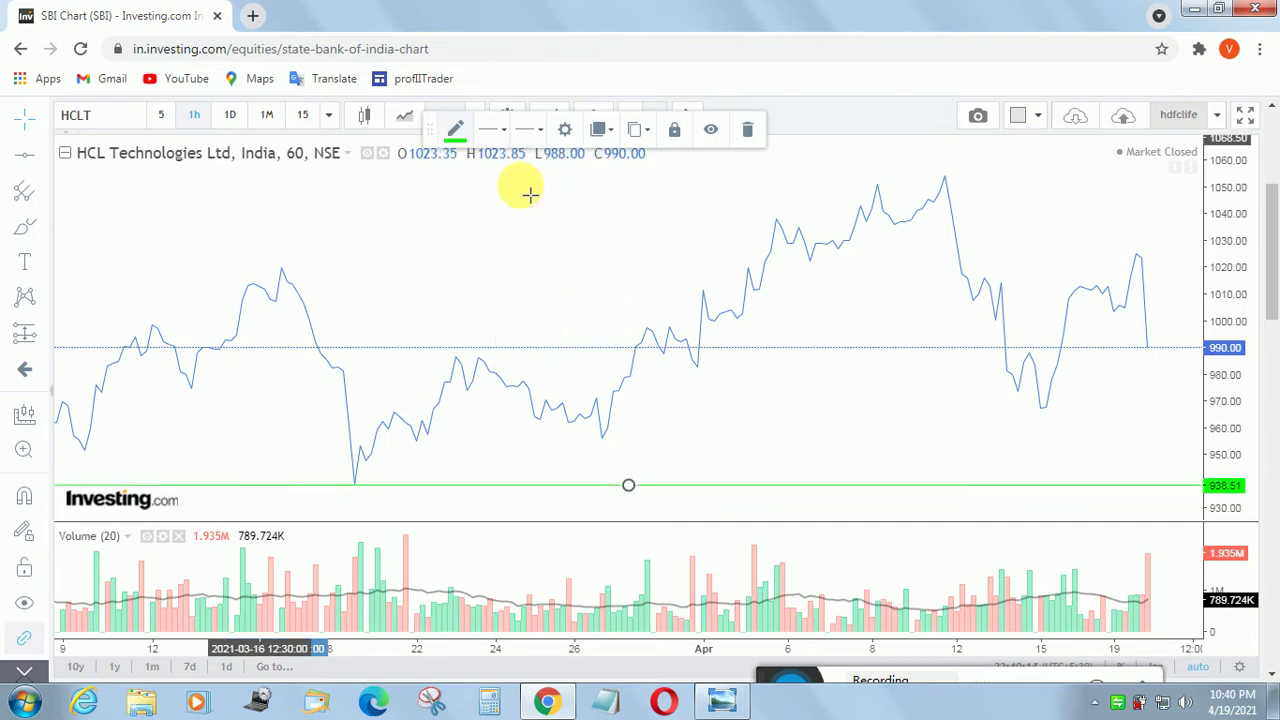
pyautogui.click(497, 135)
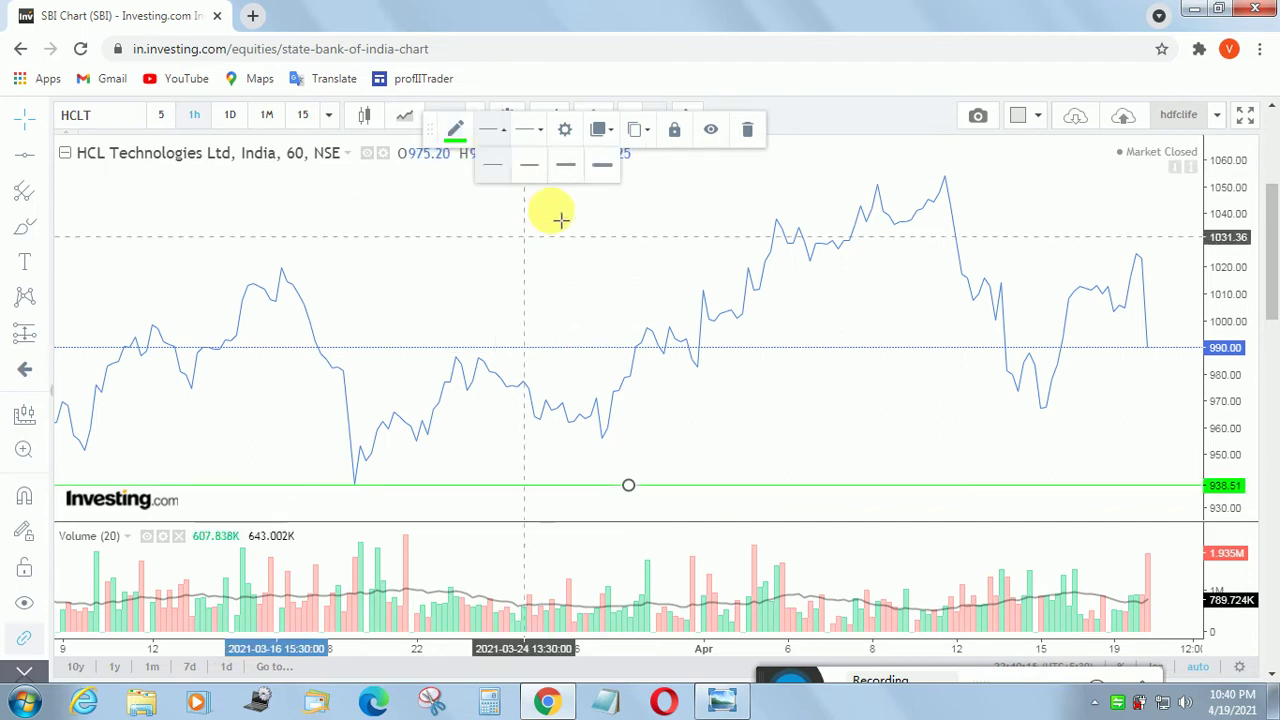
pyautogui.click(535, 175)
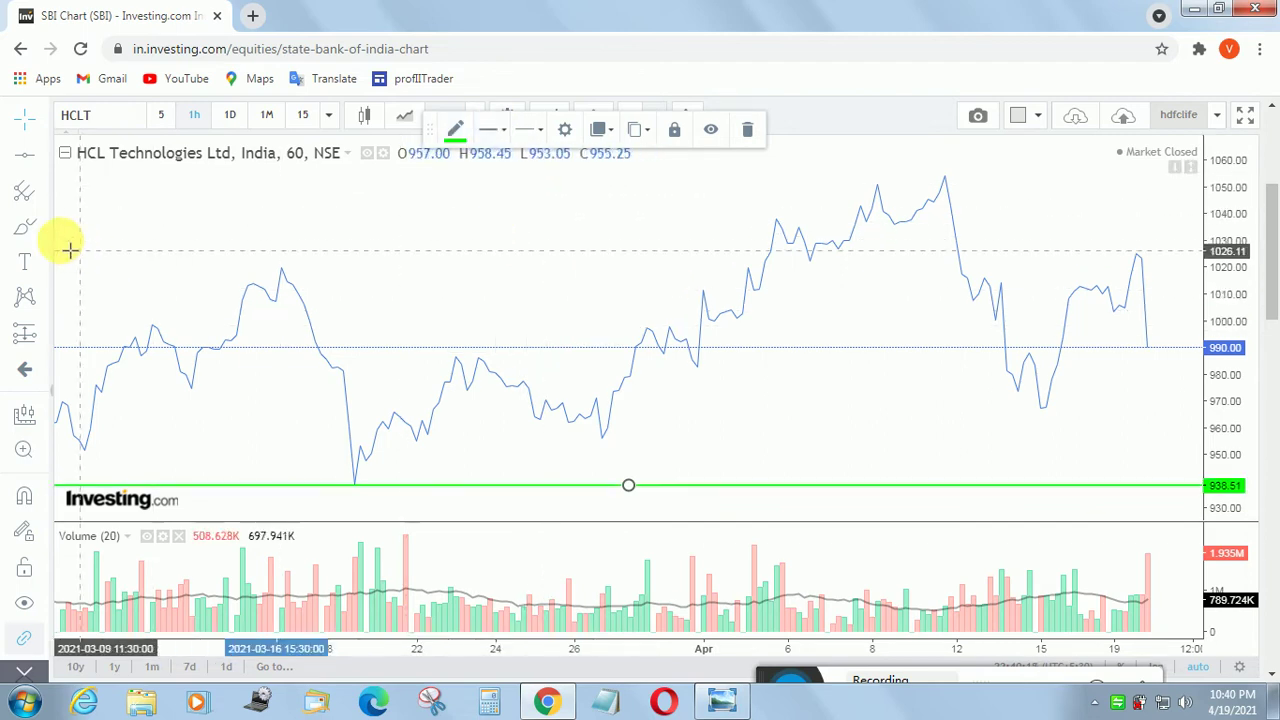
# Draw a second green horizontal line at the April peak of the HCL Technologies chart, about 1054.13
pyautogui.click(45, 152)
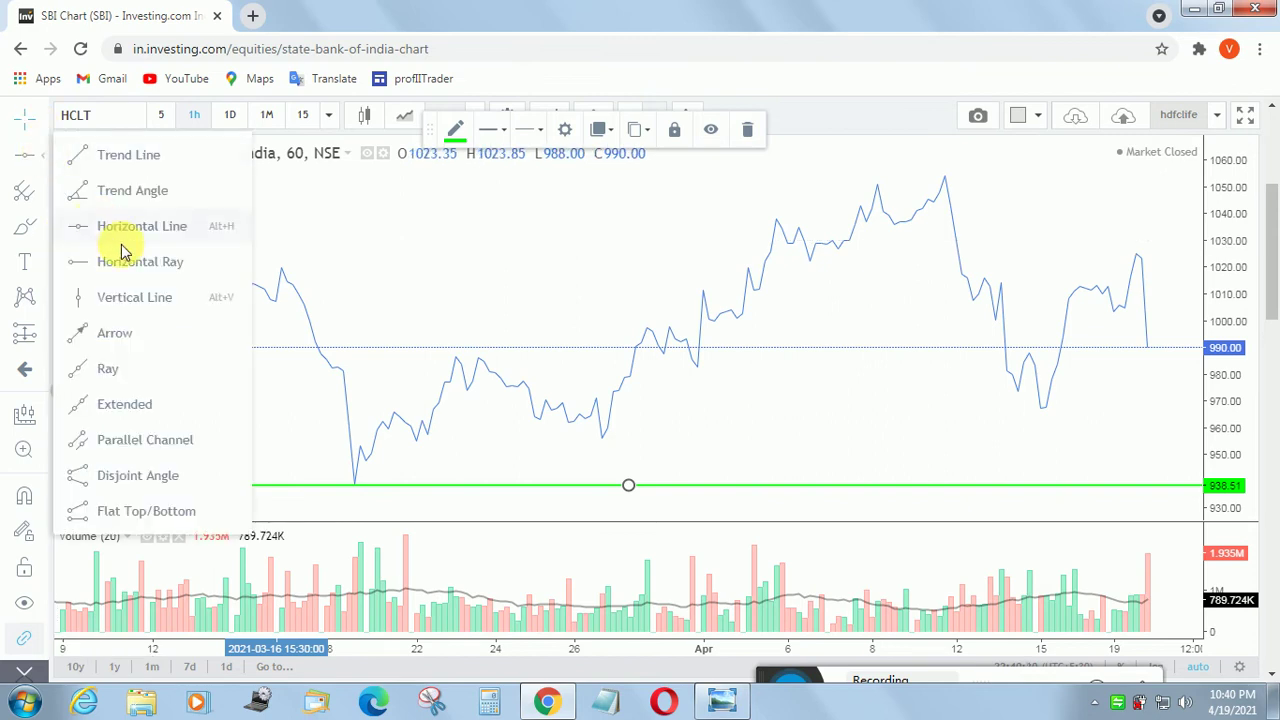
pyautogui.click(128, 229)
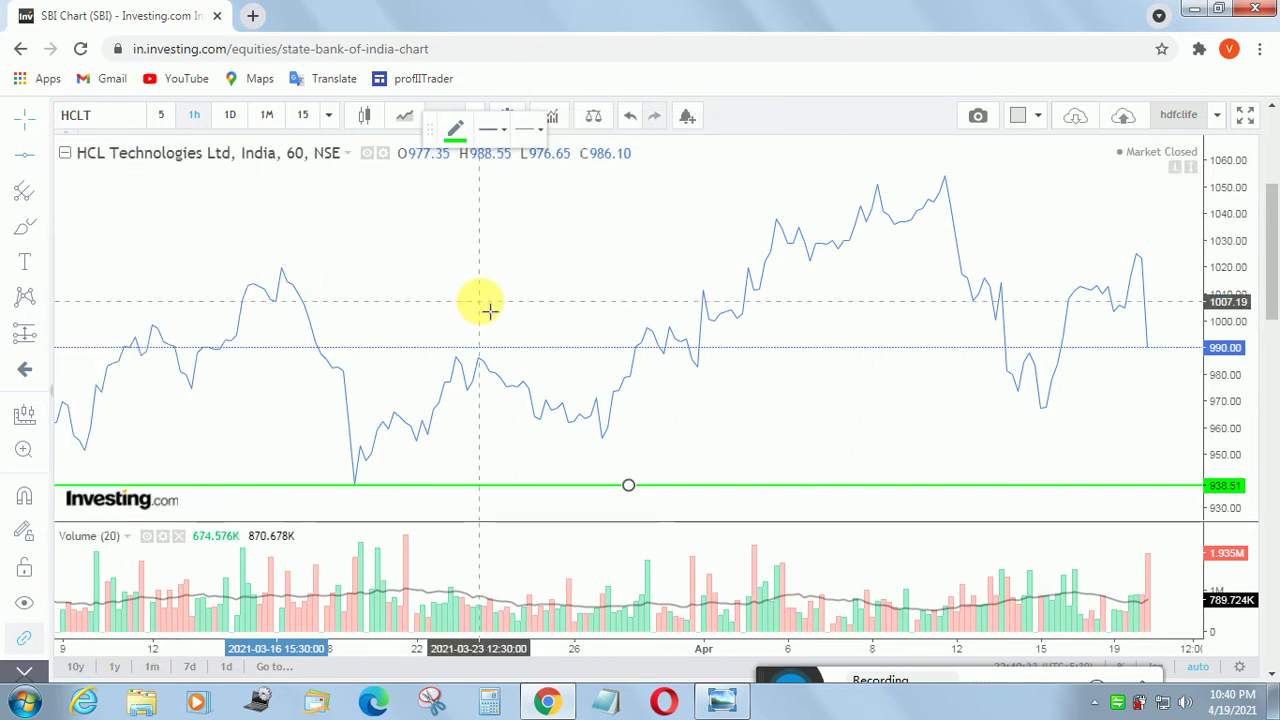
pyautogui.click(749, 184)
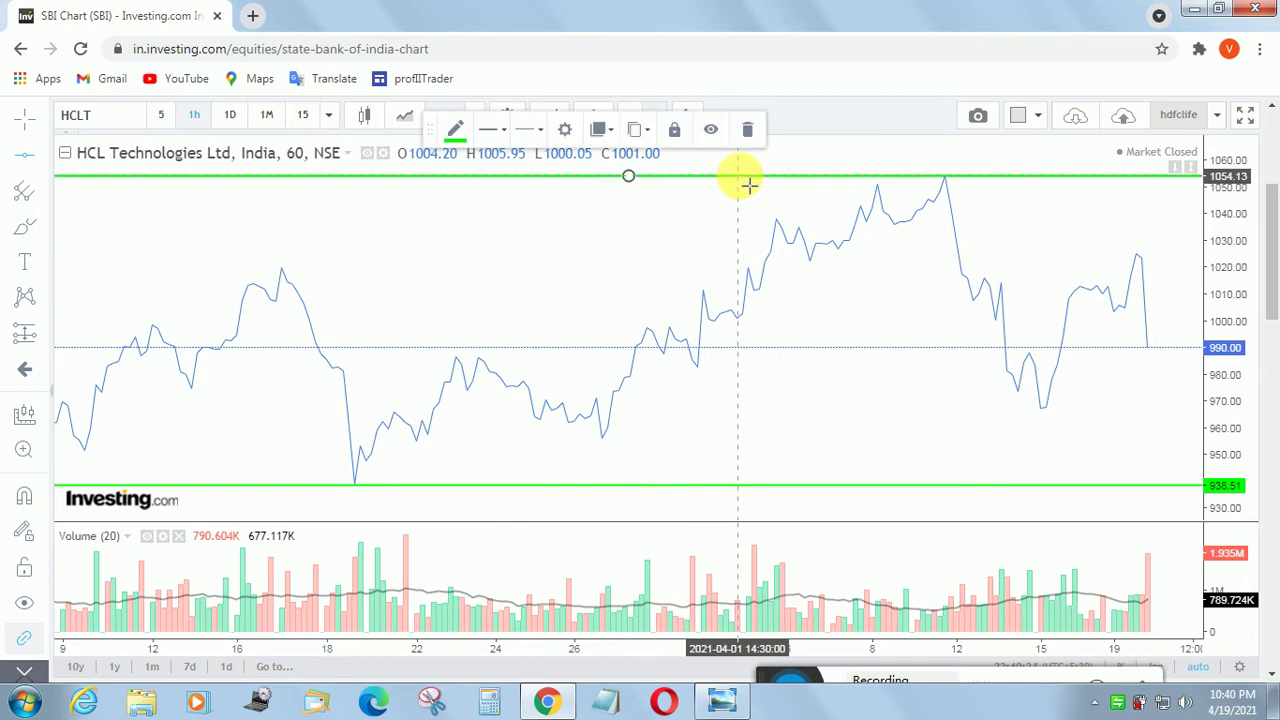
pyautogui.click(435, 275)
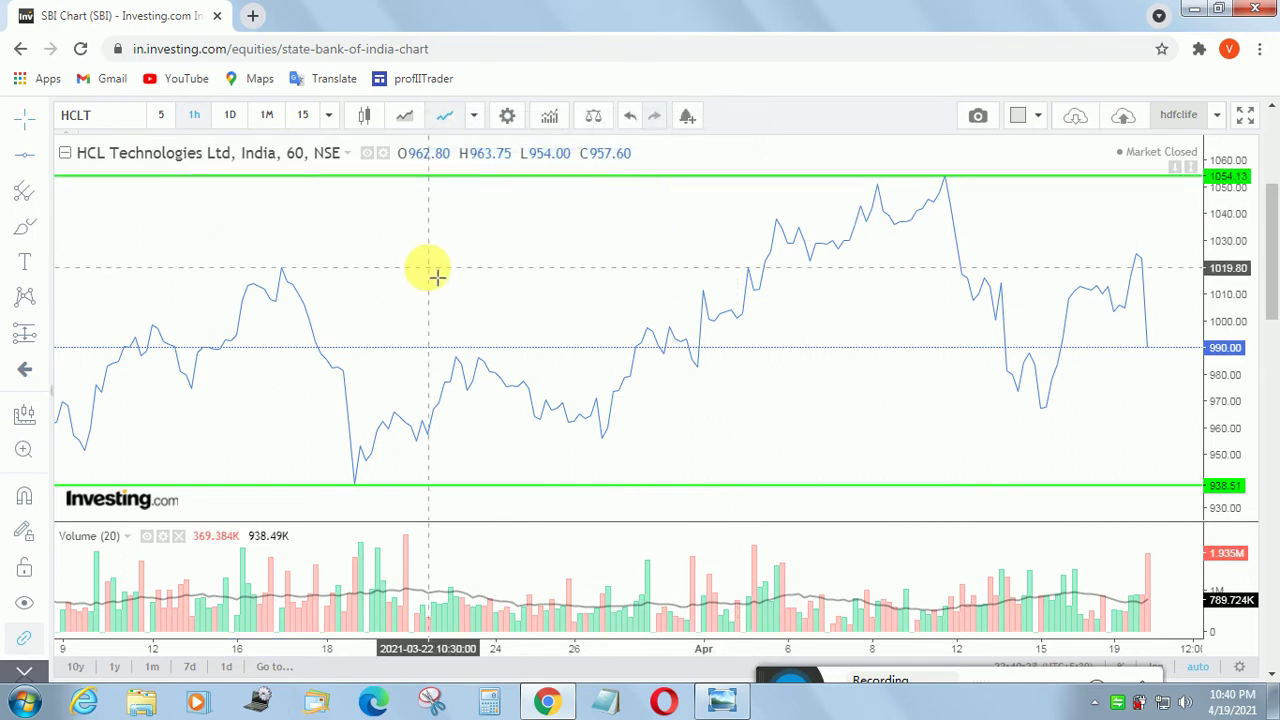
# Draw a trend line from the 18 March low through the 15 April low to about 972.15 and color it black
pyautogui.click(48, 155)
pyautogui.click(130, 157)
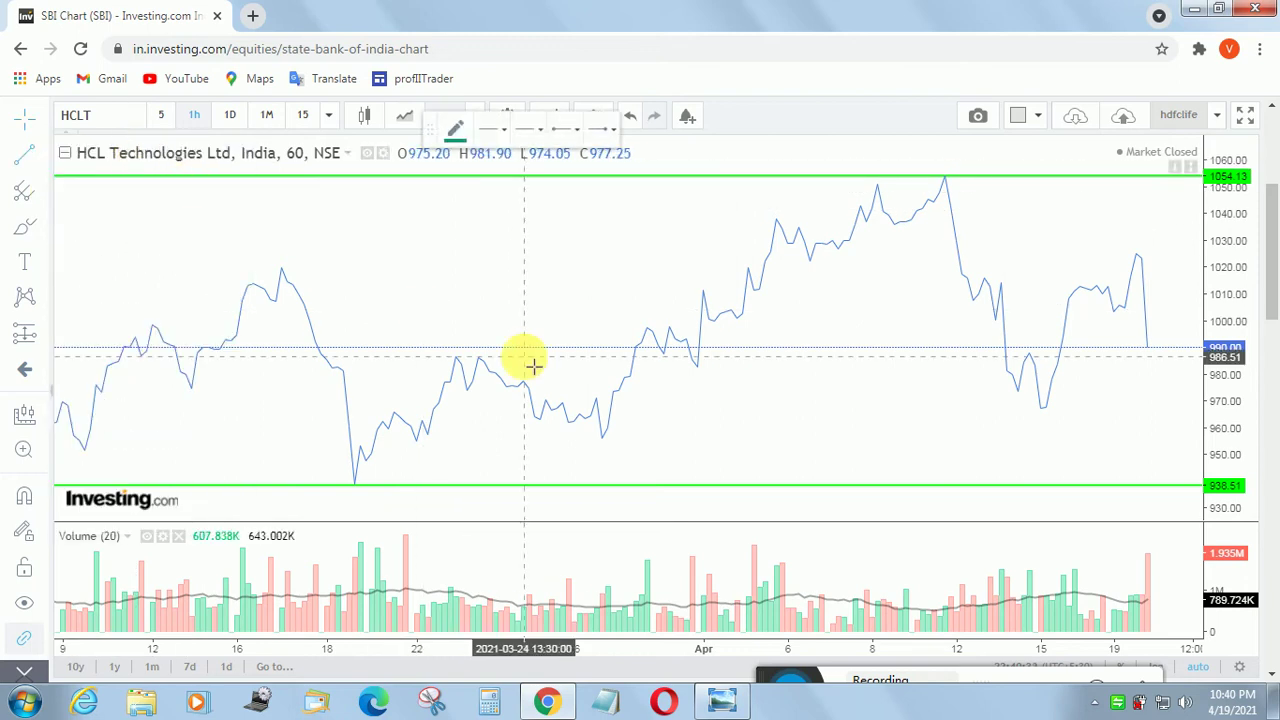
pyautogui.click(349, 487)
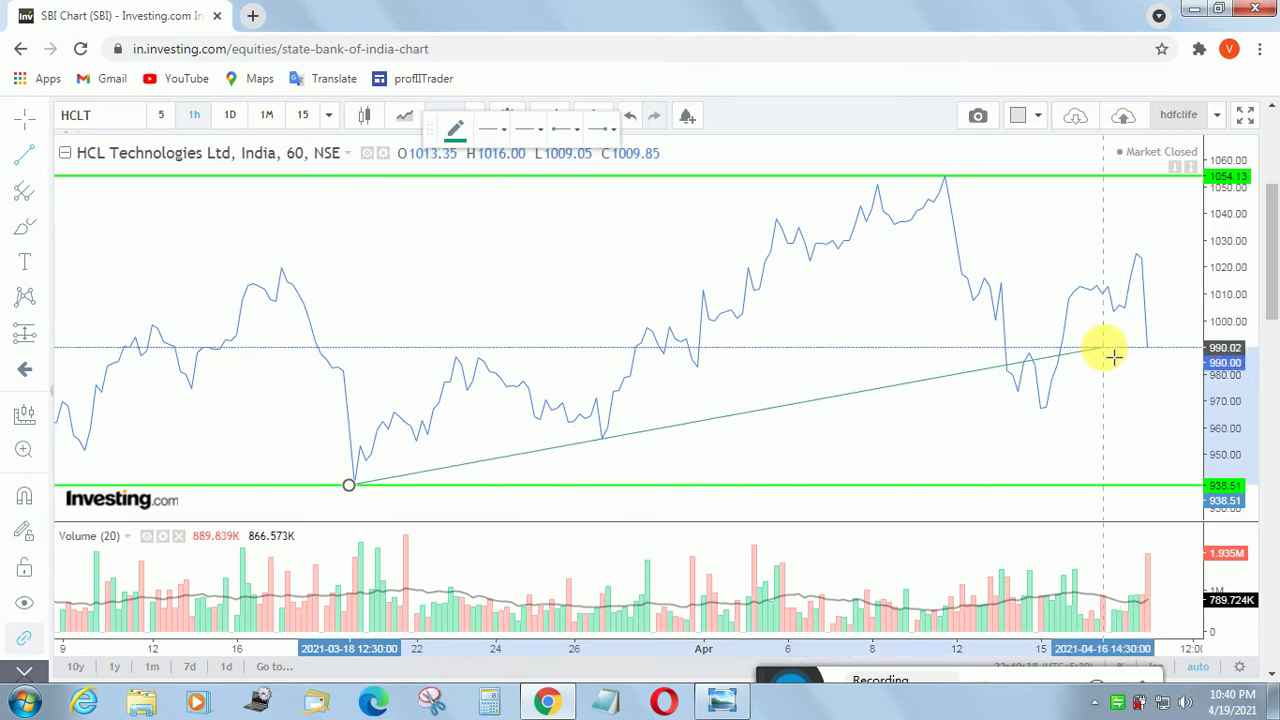
pyautogui.click(1169, 396)
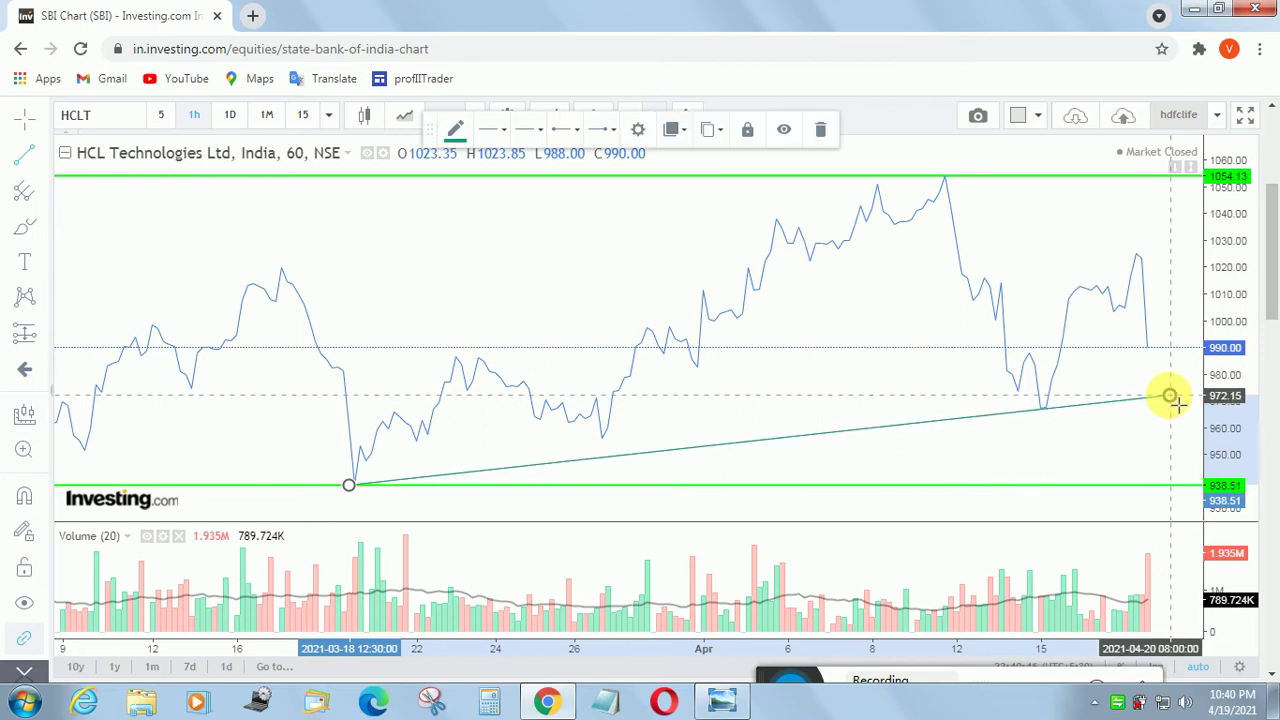
pyautogui.click(455, 140)
pyautogui.click(451, 164)
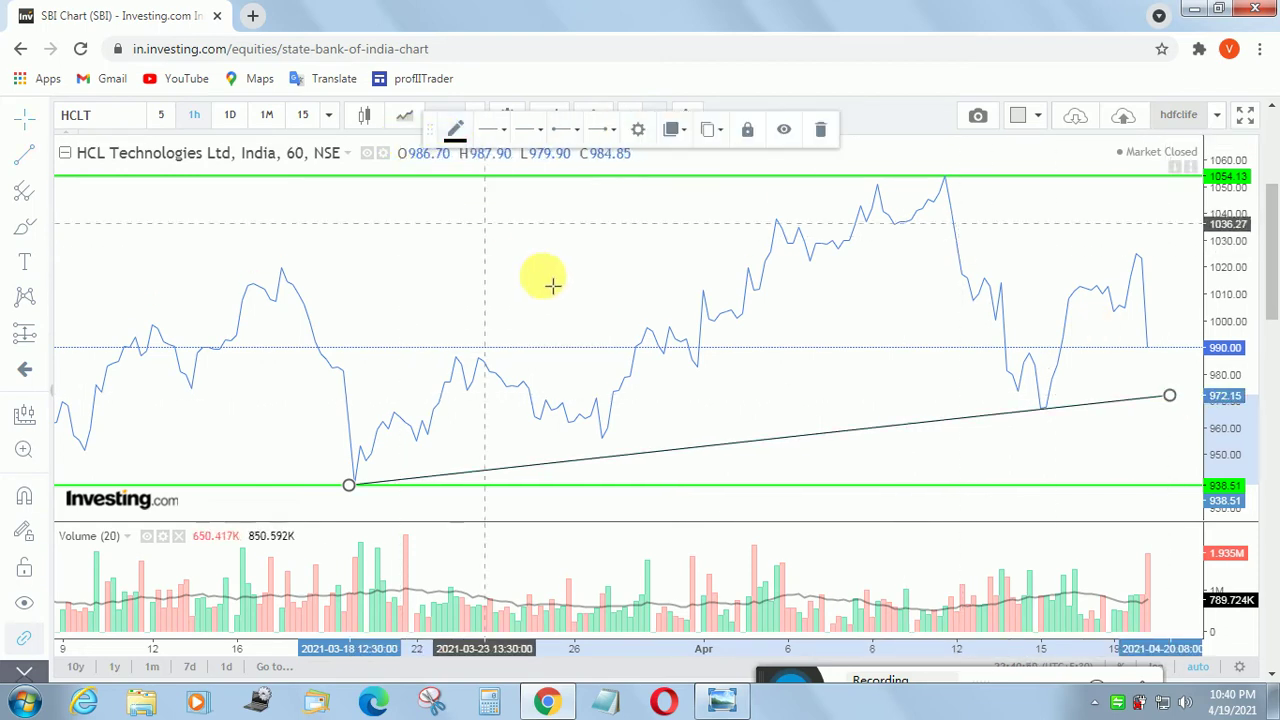
pyautogui.click(558, 290)
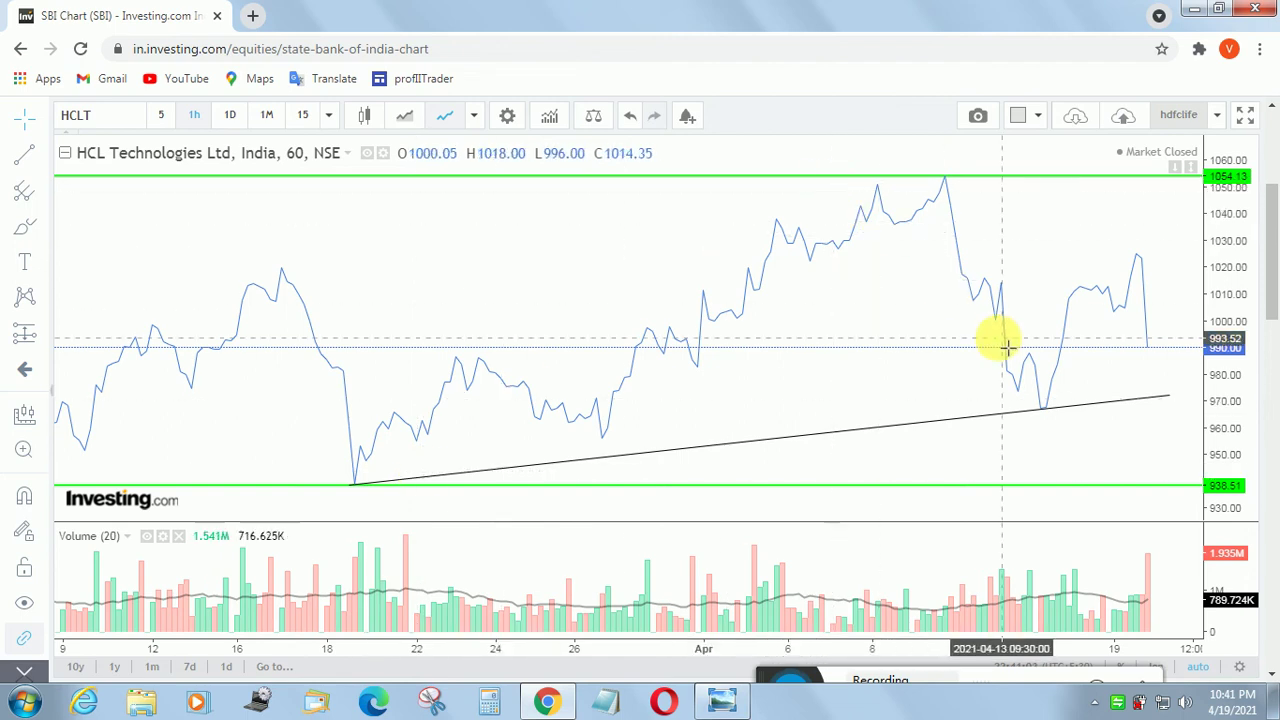
# Draw a green horizontal line at the 15 April low, about 967.24
pyautogui.click(40, 160)
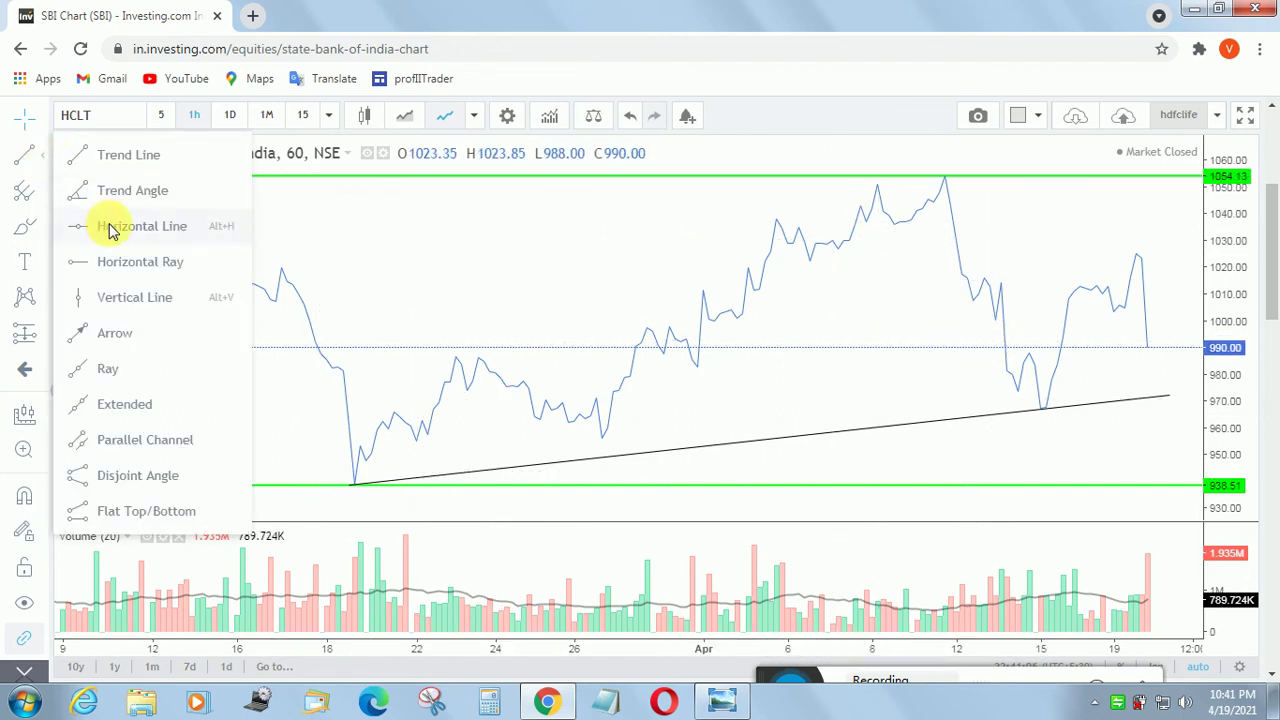
pyautogui.click(113, 229)
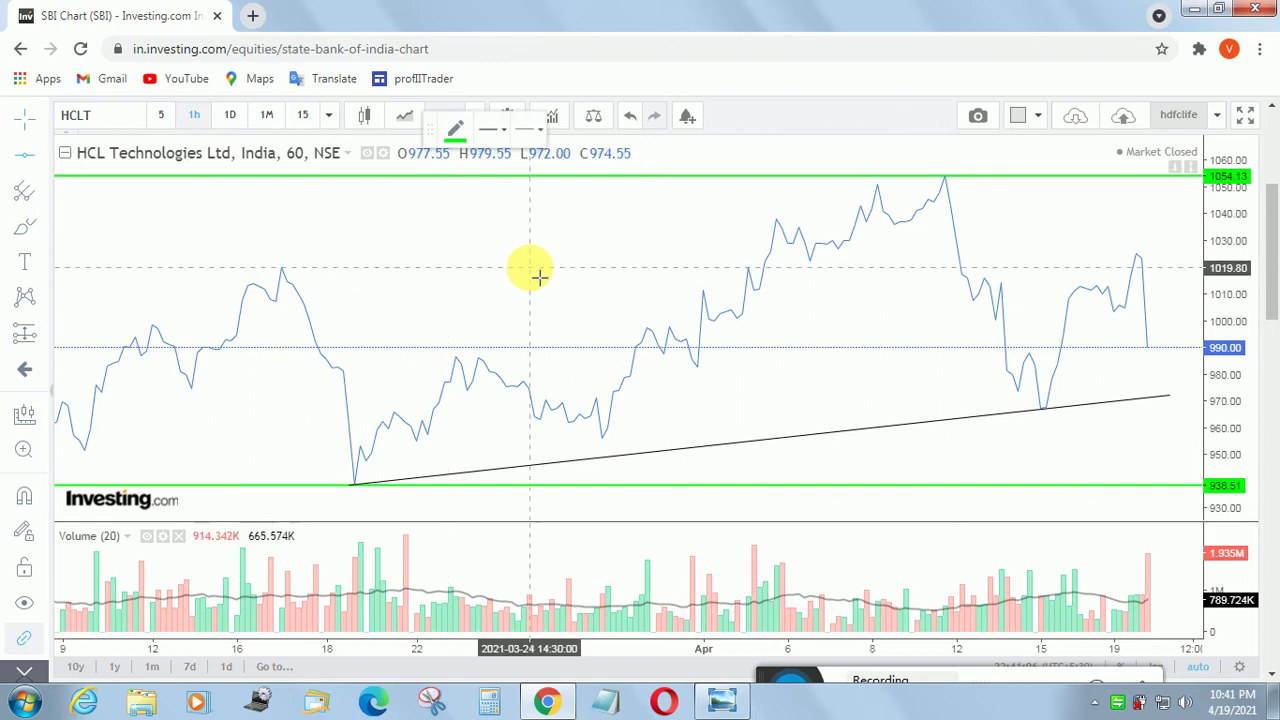
pyautogui.click(874, 417)
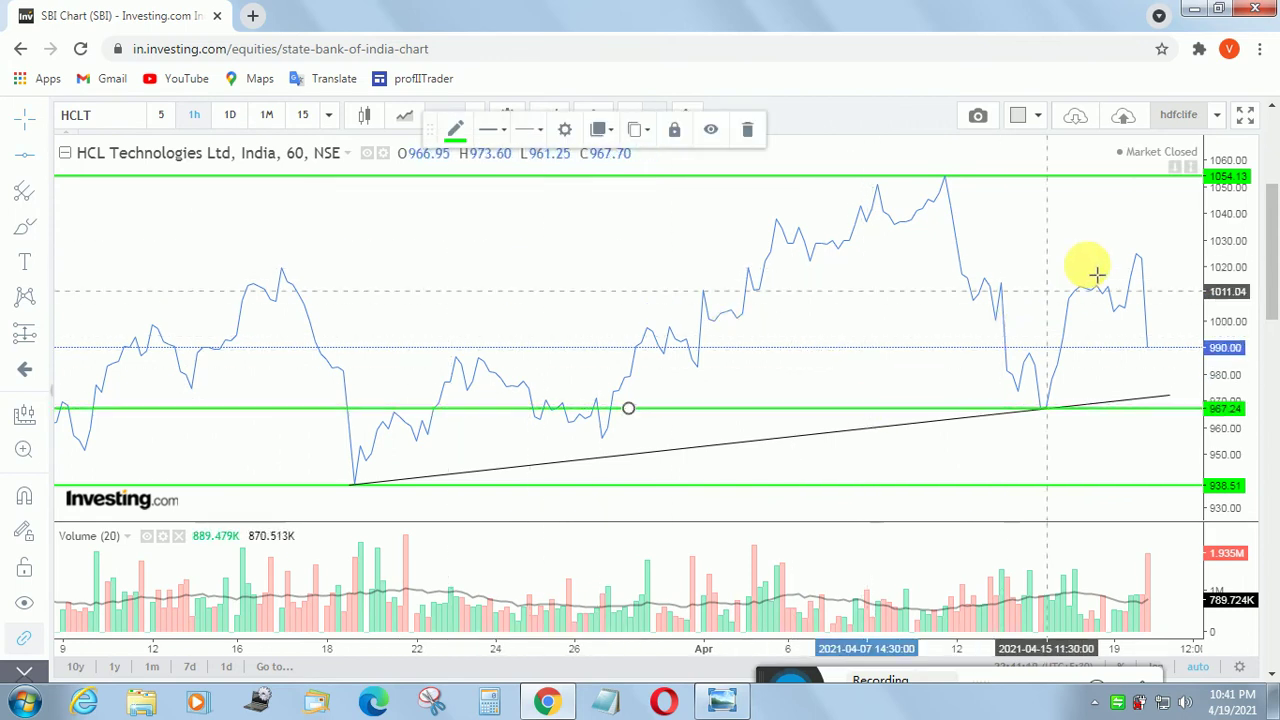
# Draw a green horizontal line at the latest swing high near 19 April, about 1025.05
pyautogui.moveTo(1094, 271); pyautogui.dragTo(1012, 282)
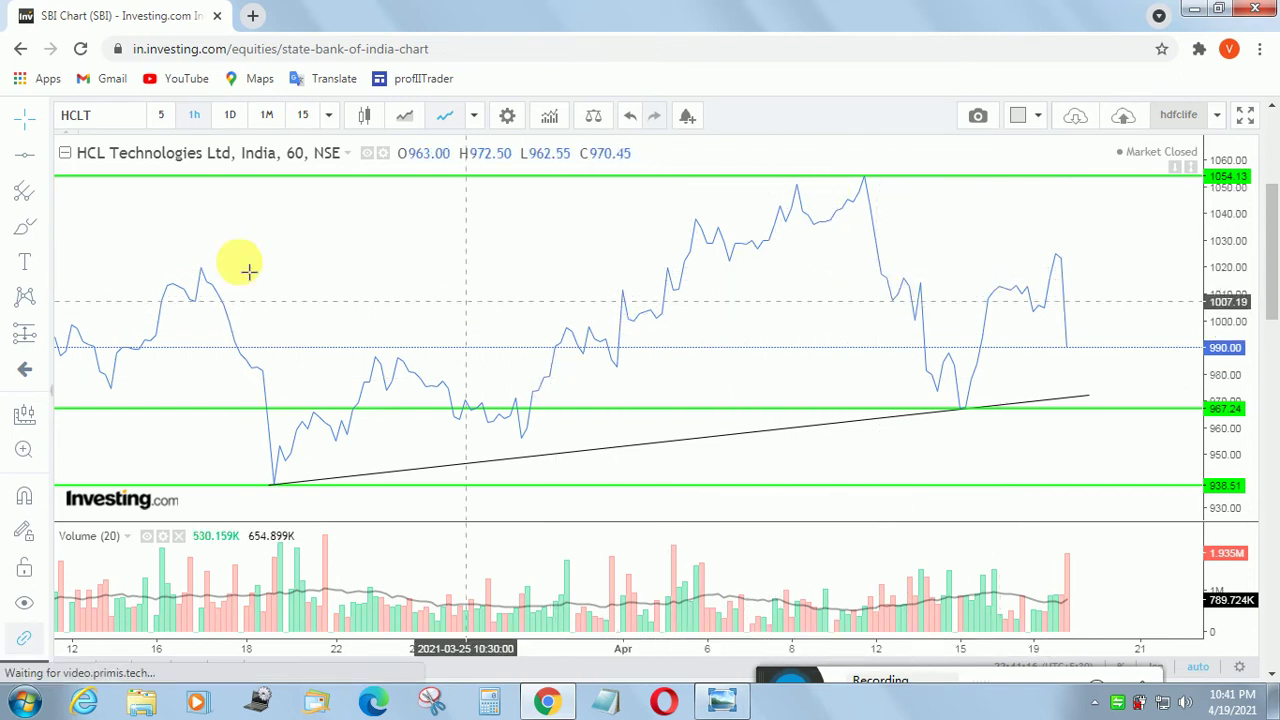
pyautogui.click(44, 157)
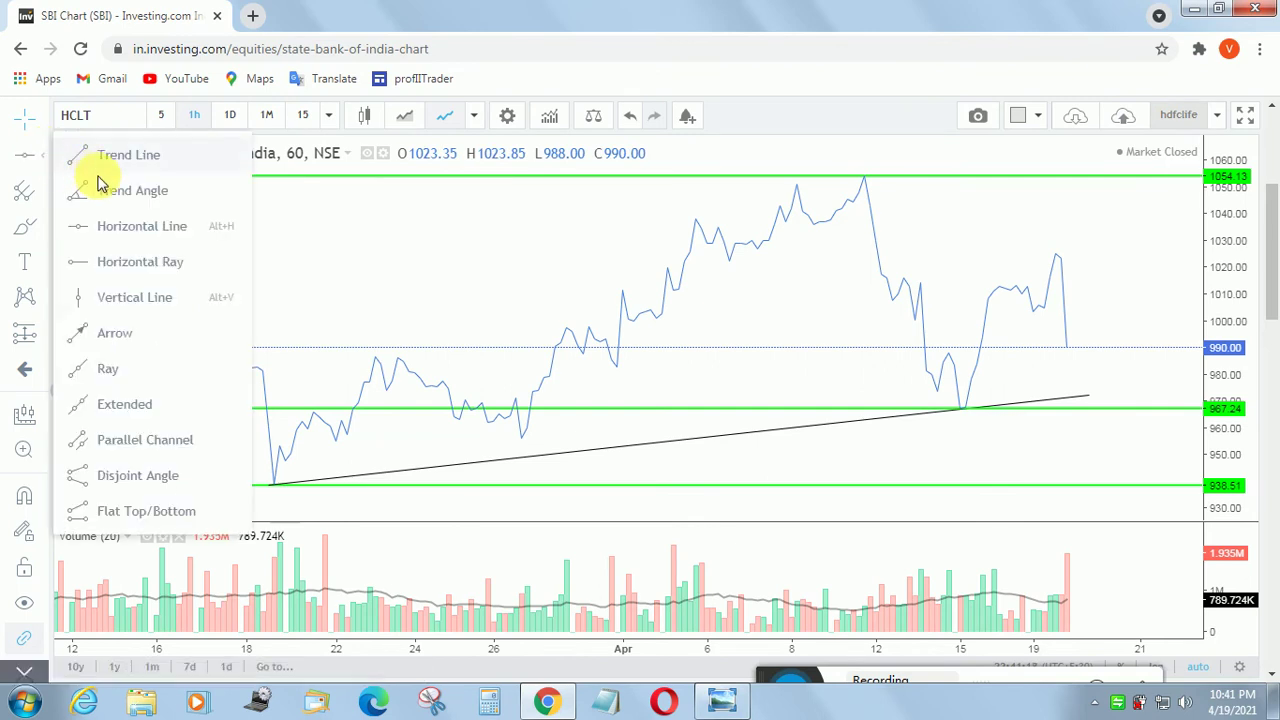
pyautogui.click(113, 226)
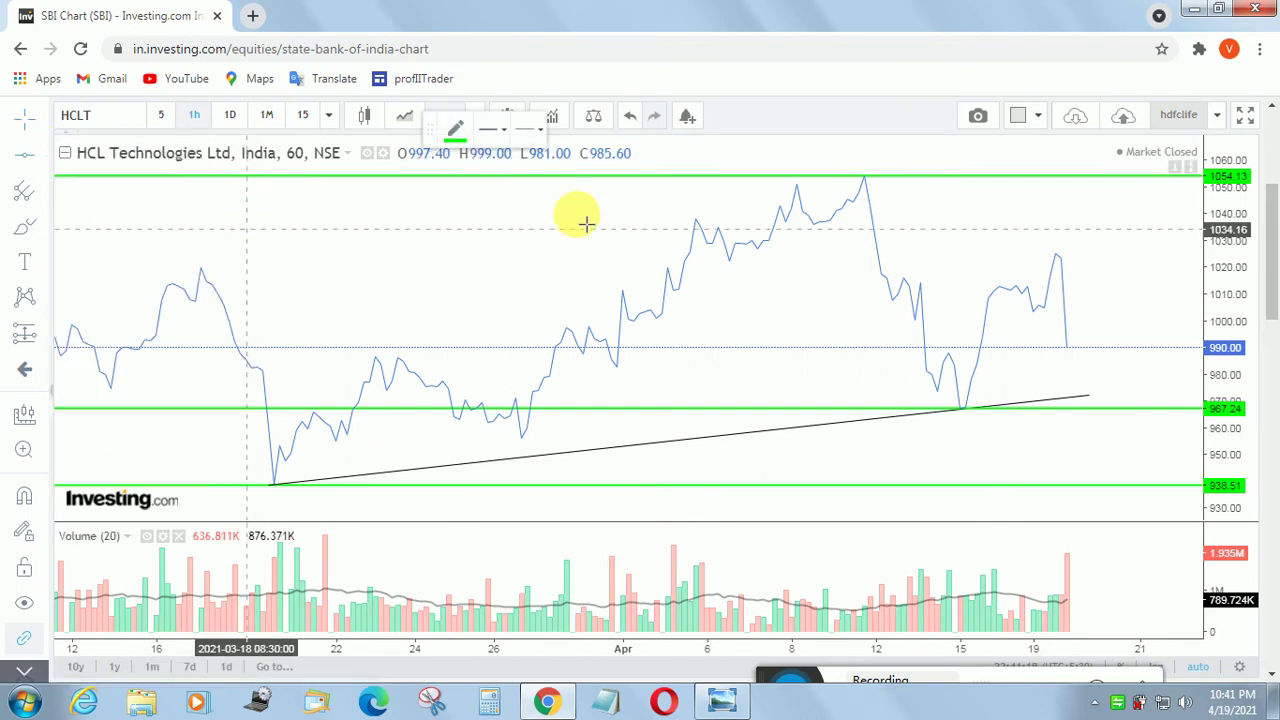
pyautogui.click(823, 262)
pyautogui.click(937, 209)
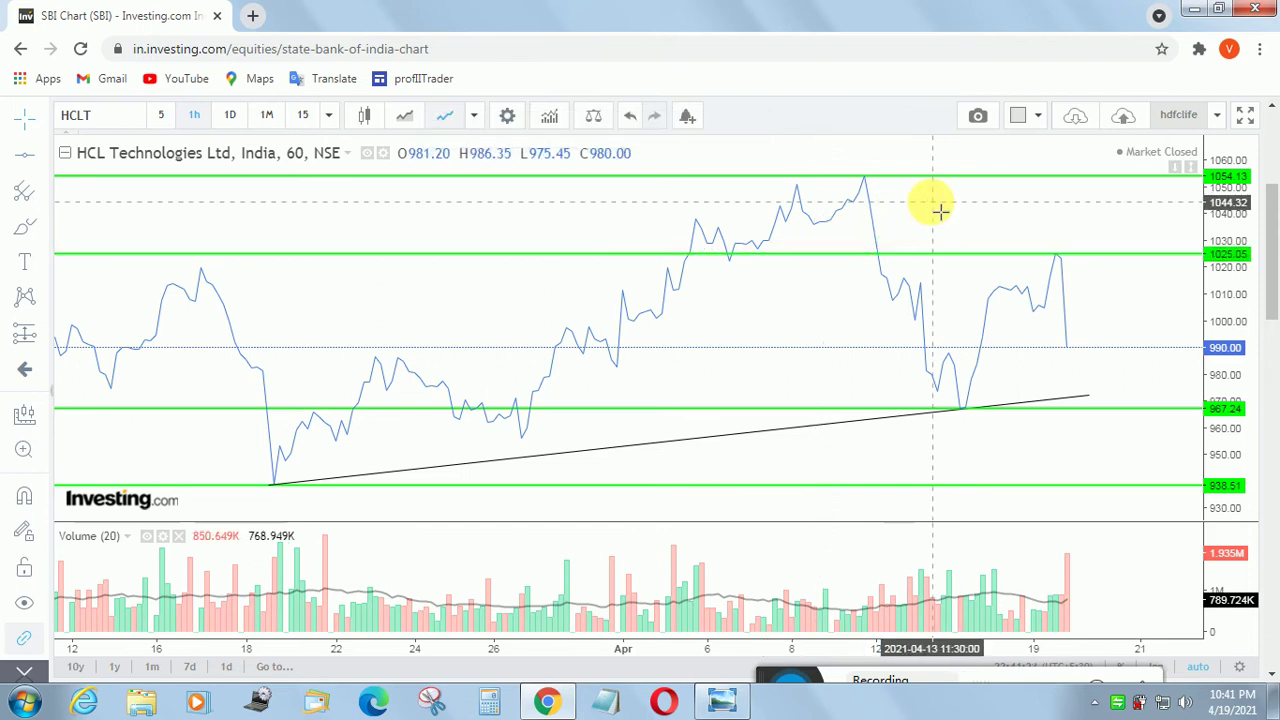
# Switch the HCL Technologies chart to candles and examine the April price moves against the drawn levels and trend line
pyautogui.click(367, 115)
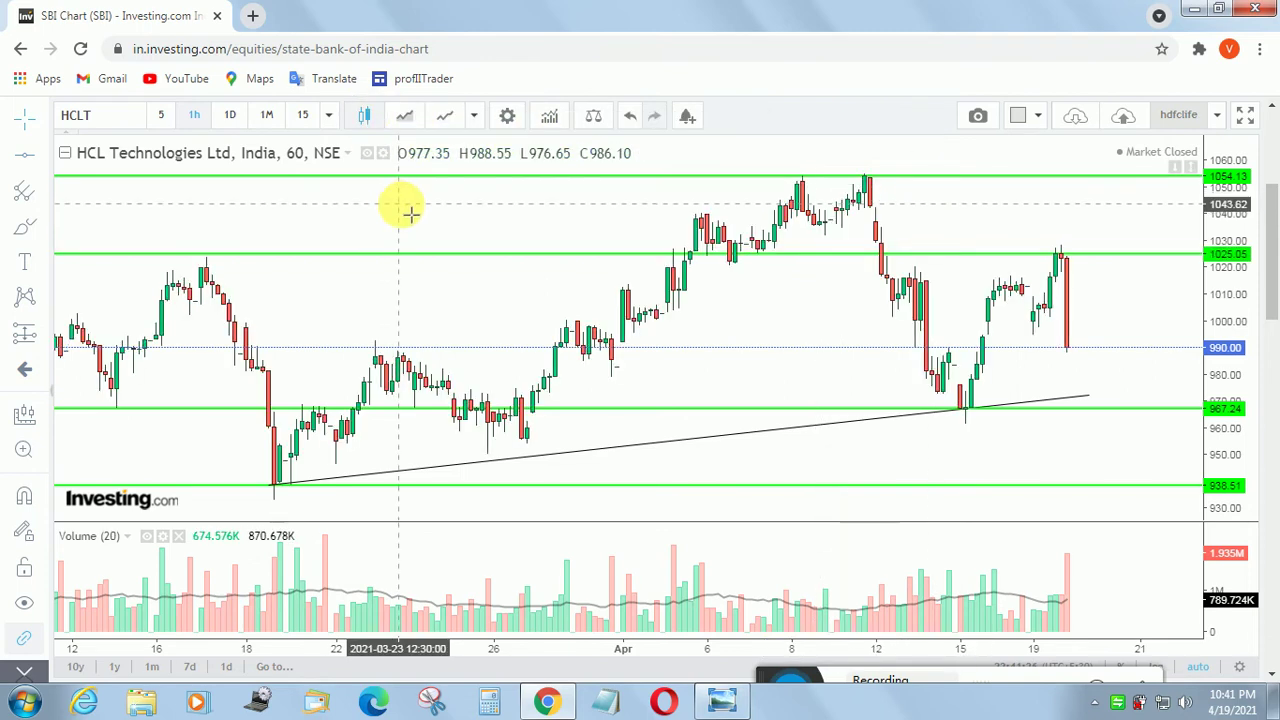
pyautogui.moveTo(480, 220); pyautogui.dragTo(567, 302)
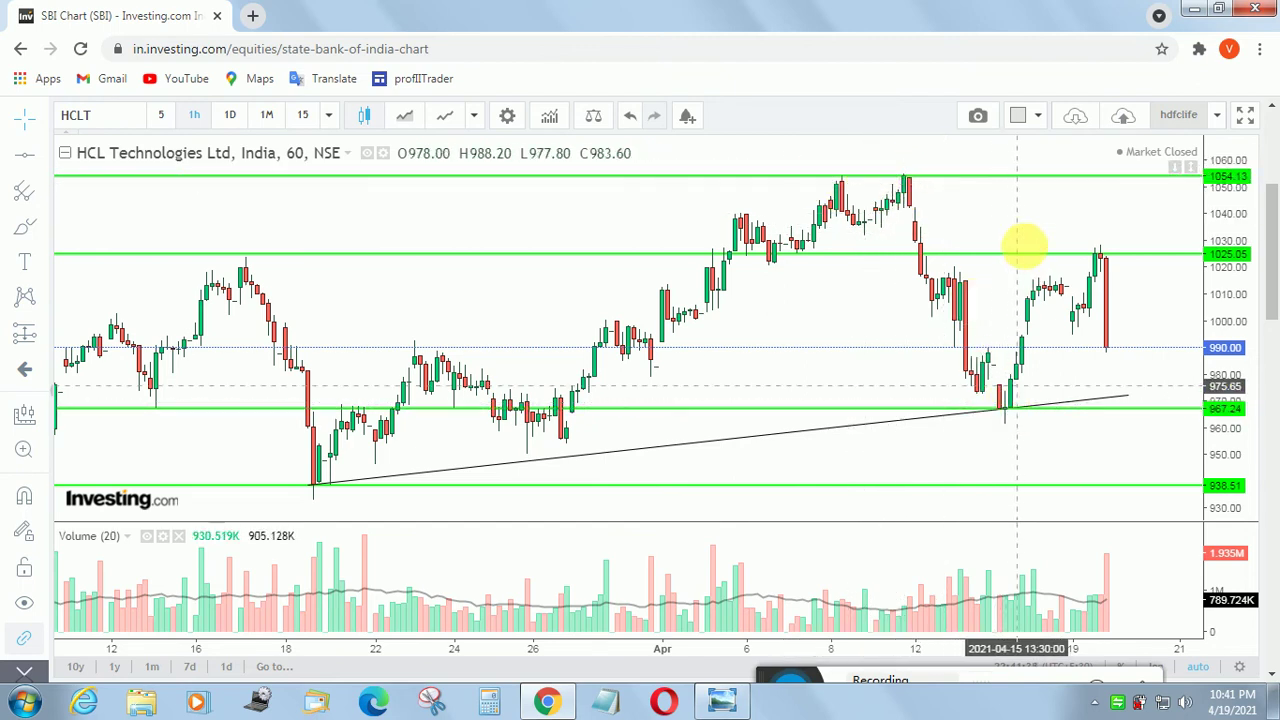
pyautogui.moveTo(1019, 206); pyautogui.dragTo(995, 205)
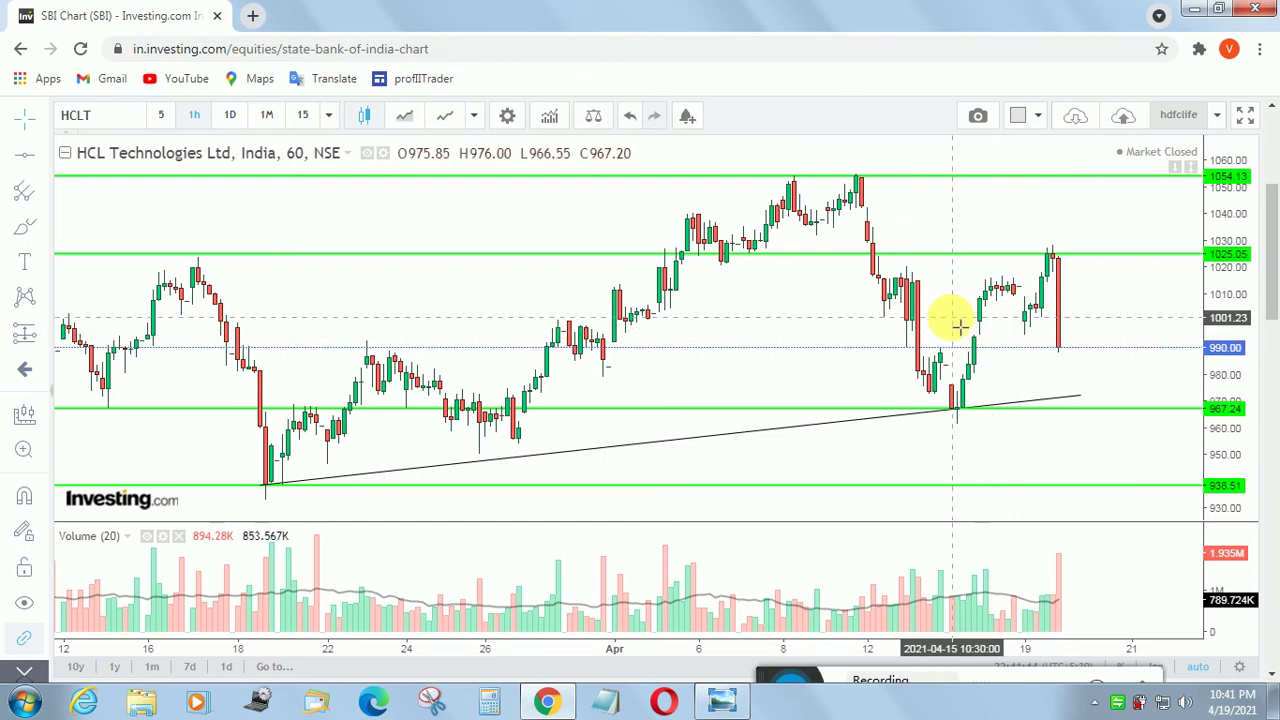
pyautogui.moveTo(935, 322); pyautogui.dragTo(872, 324)
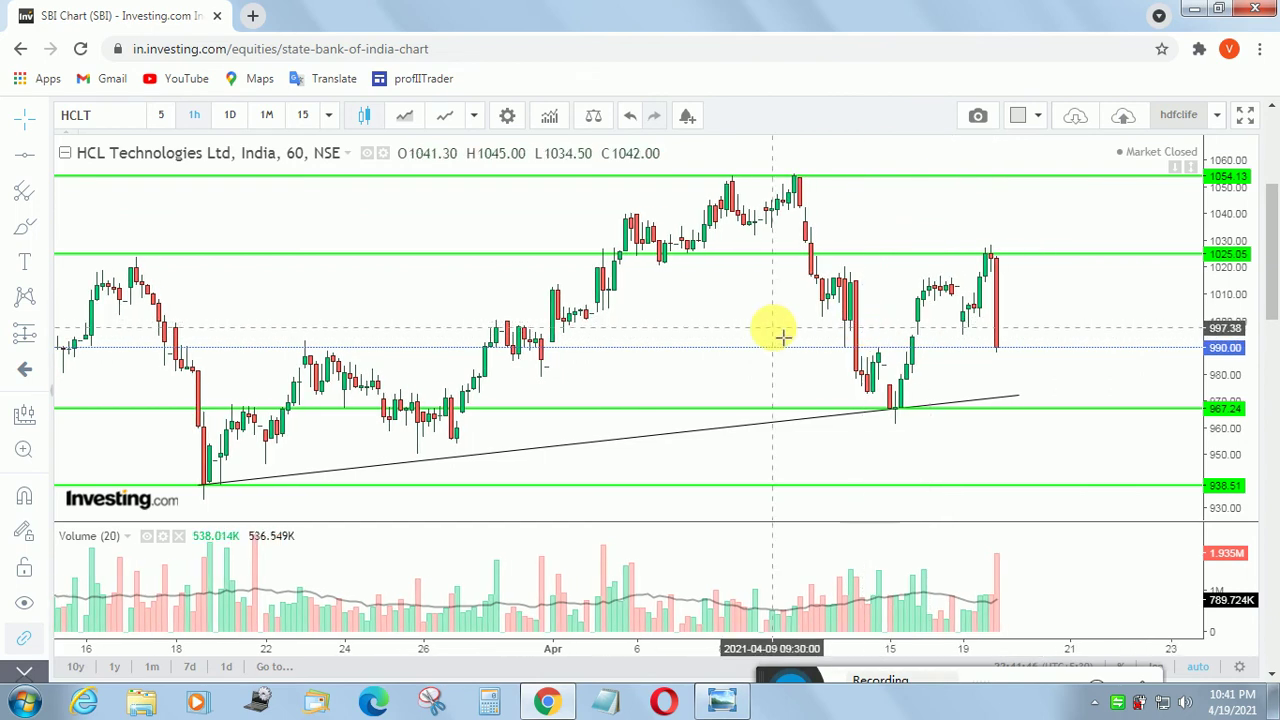
pyautogui.moveTo(780, 334); pyautogui.dragTo(734, 334)
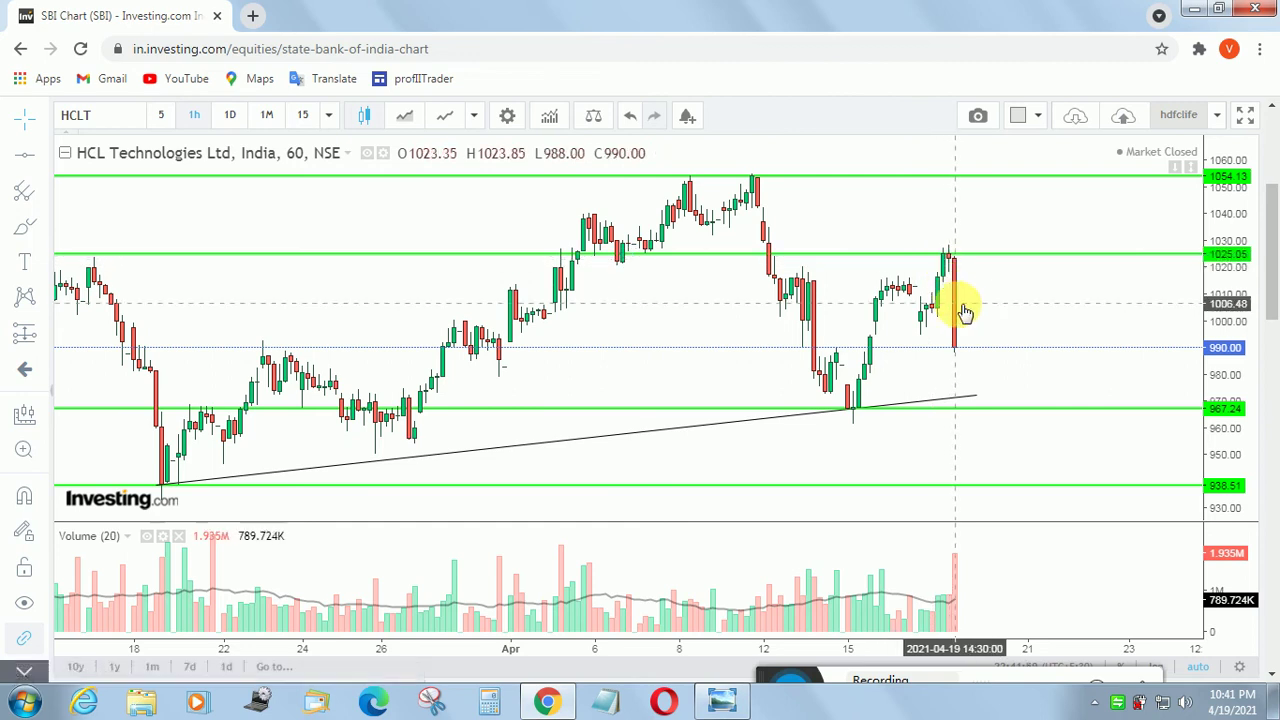
pyautogui.moveTo(749, 331); pyautogui.dragTo(786, 331)
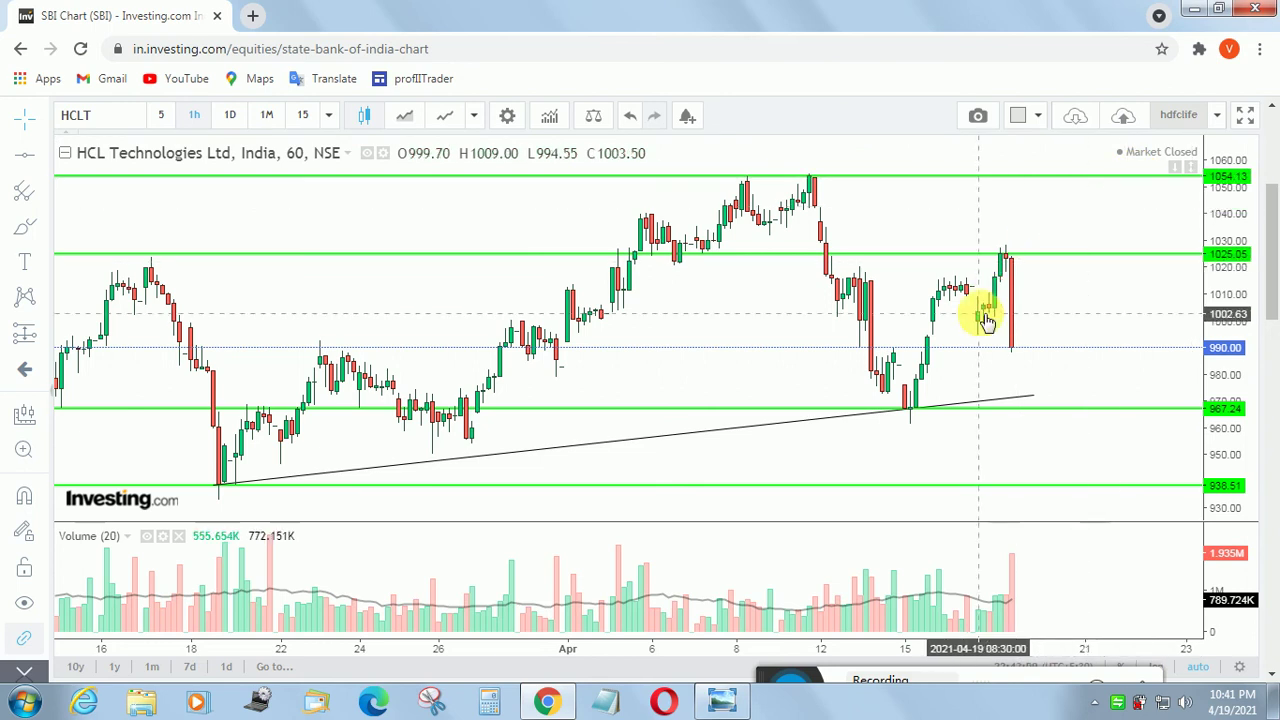
# Save a copy of the current chart layout under the name hcltech
pyautogui.click(1220, 118)
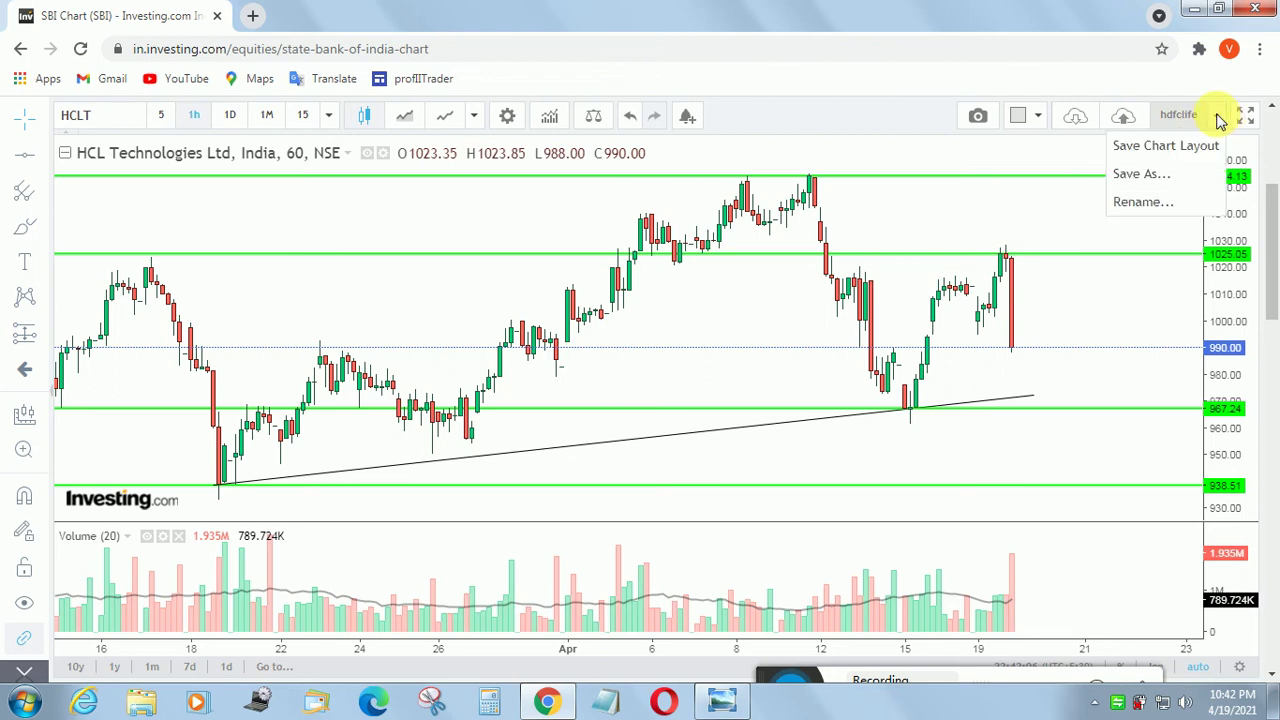
pyautogui.click(1145, 176)
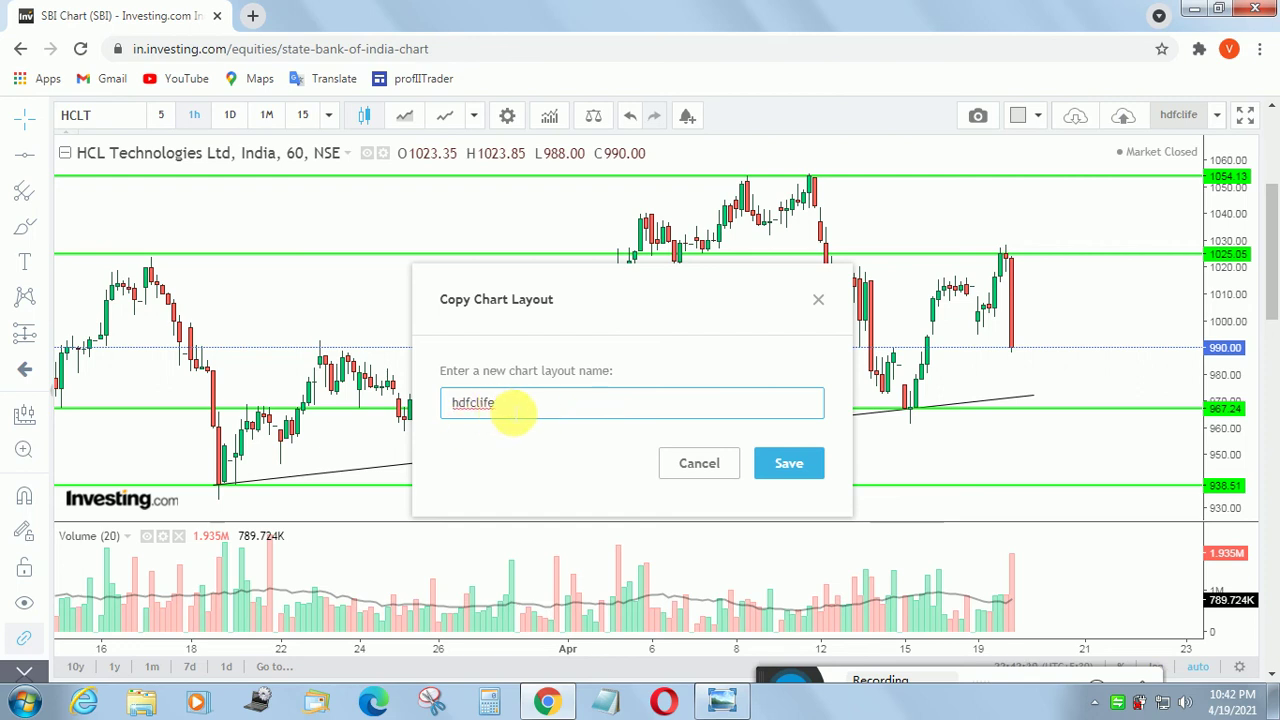
pyautogui.moveTo(526, 410); pyautogui.dragTo(448, 403)
pyautogui.press('BackSpace')
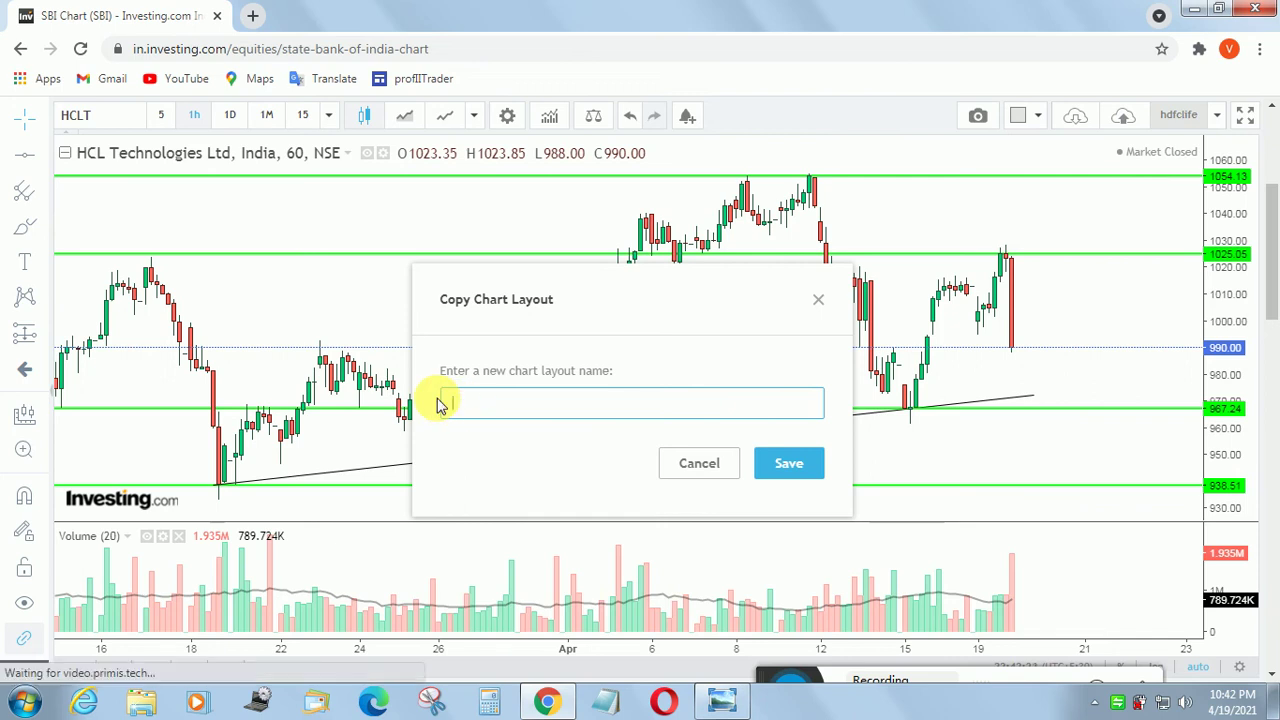
pyautogui.write('hcltech')
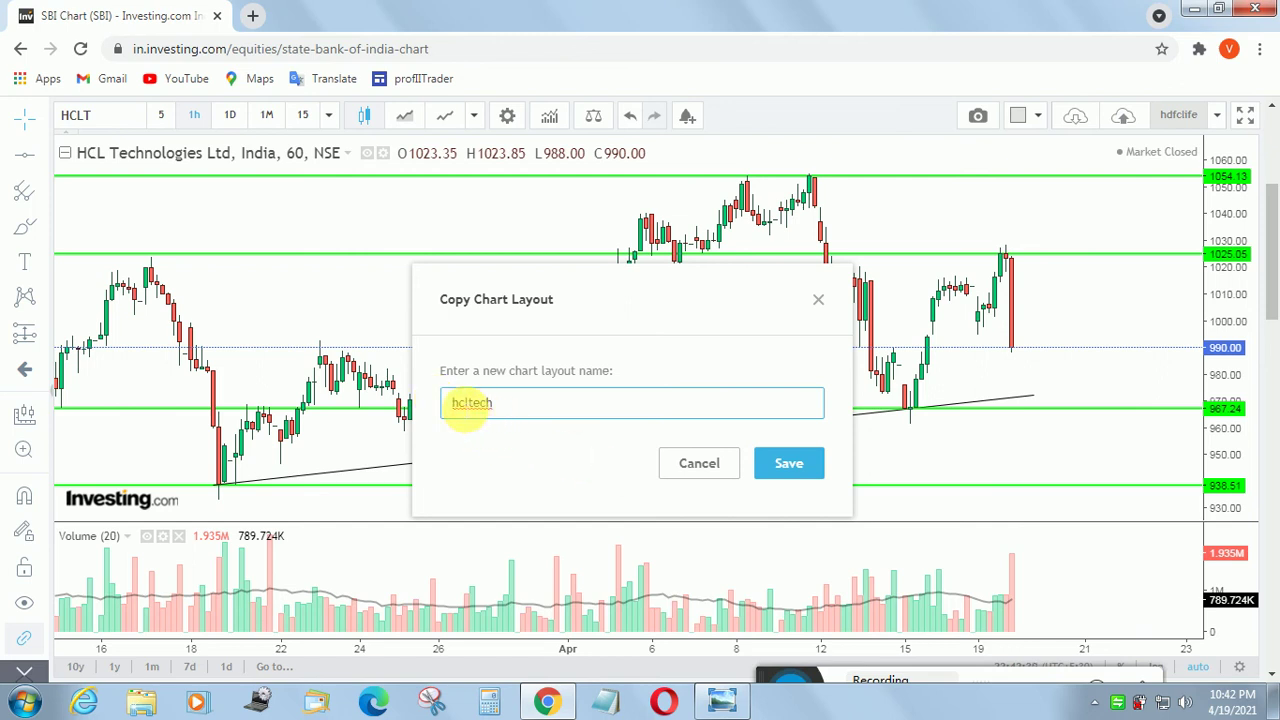
pyautogui.click(789, 466)
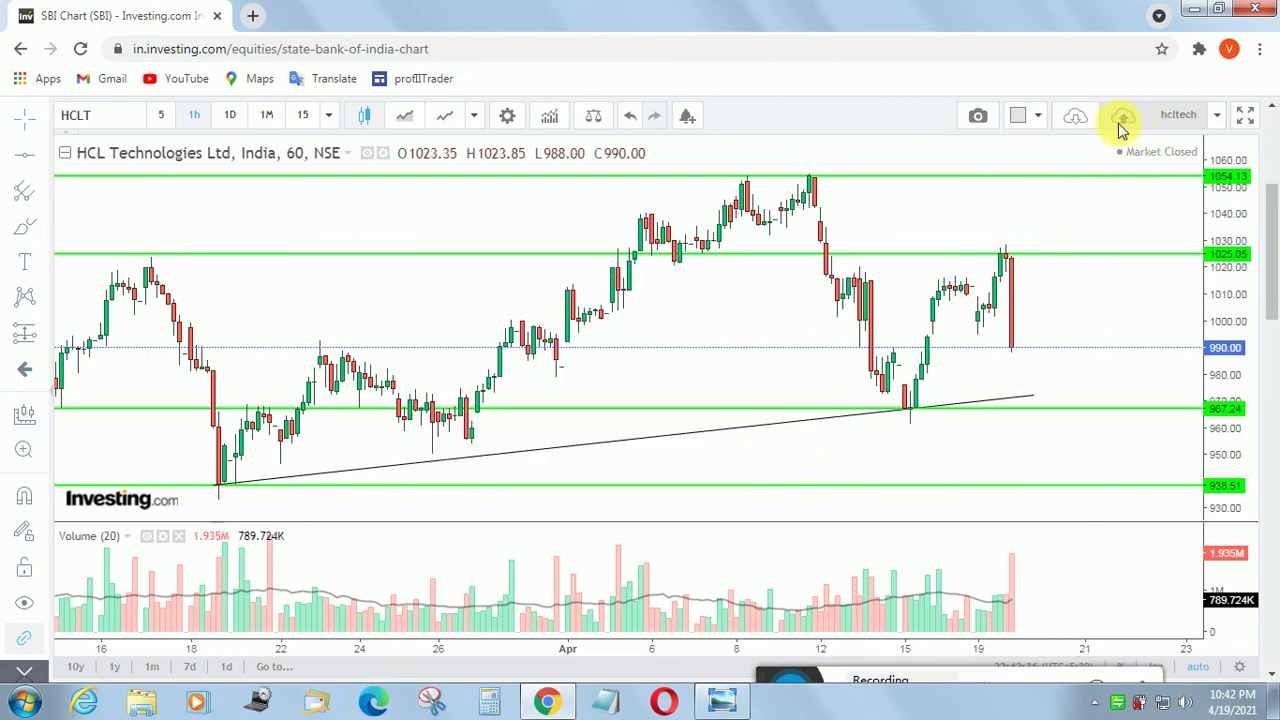
# Load the saved chart layout named hcltech from the list of stored layouts
pyautogui.click(1075, 121)
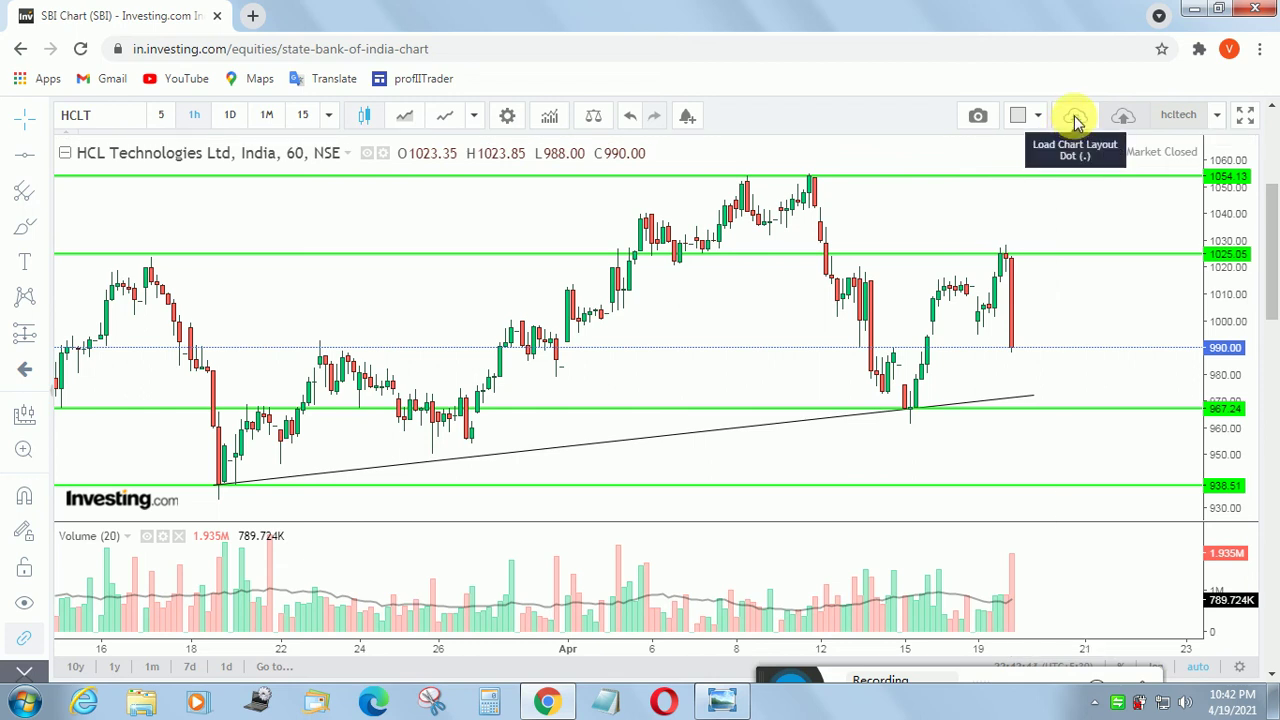
pyautogui.click(1075, 121)
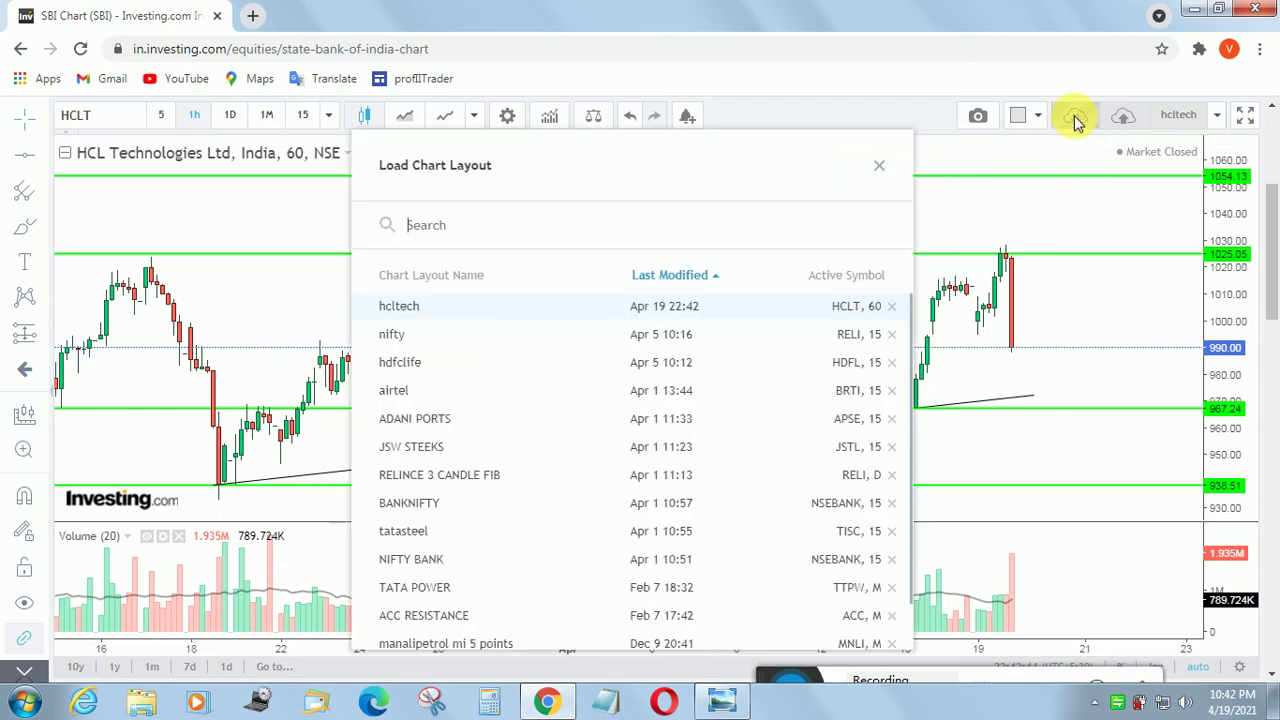
pyautogui.click(458, 310)
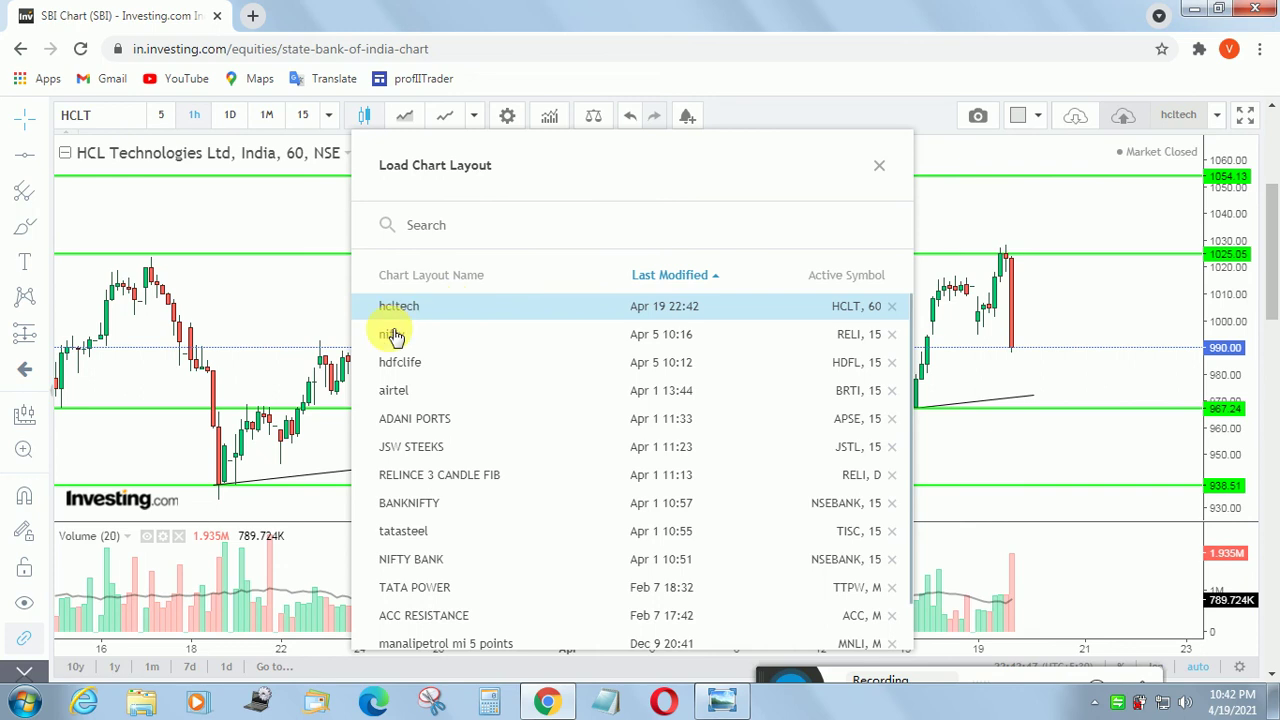
pyautogui.click(335, 335)
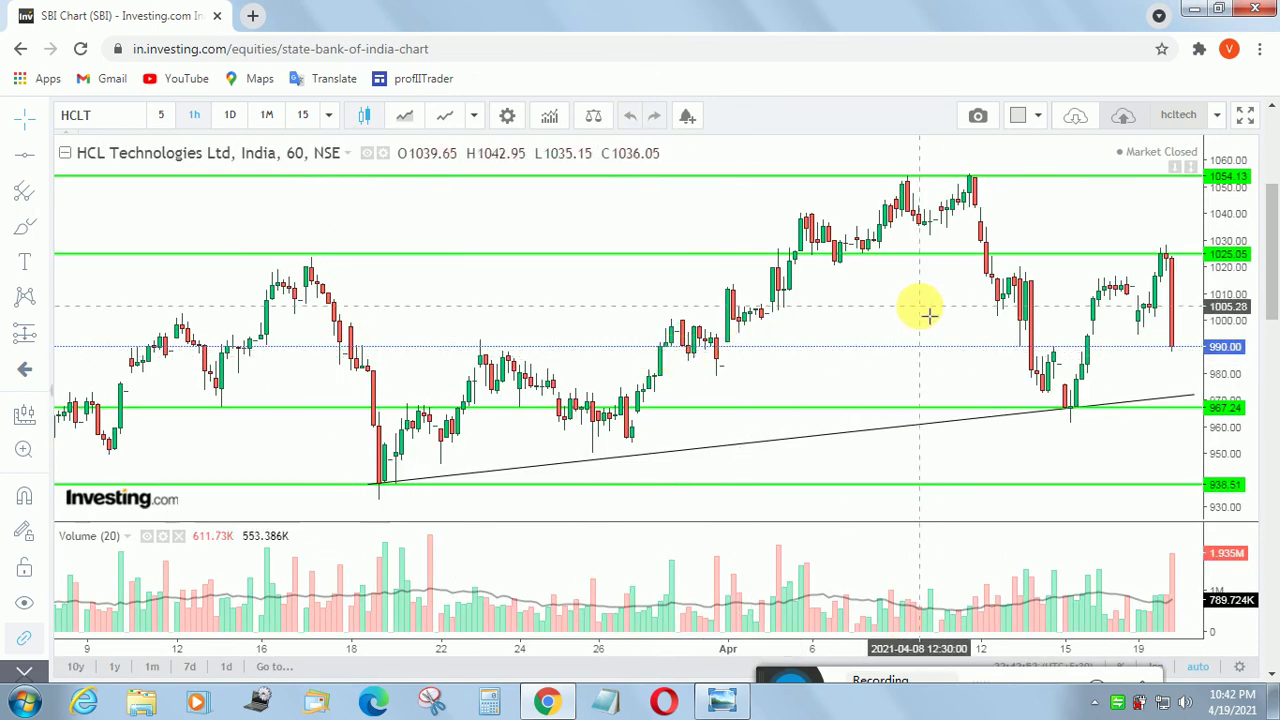
pyautogui.moveTo(920, 309); pyautogui.dragTo(785, 319)
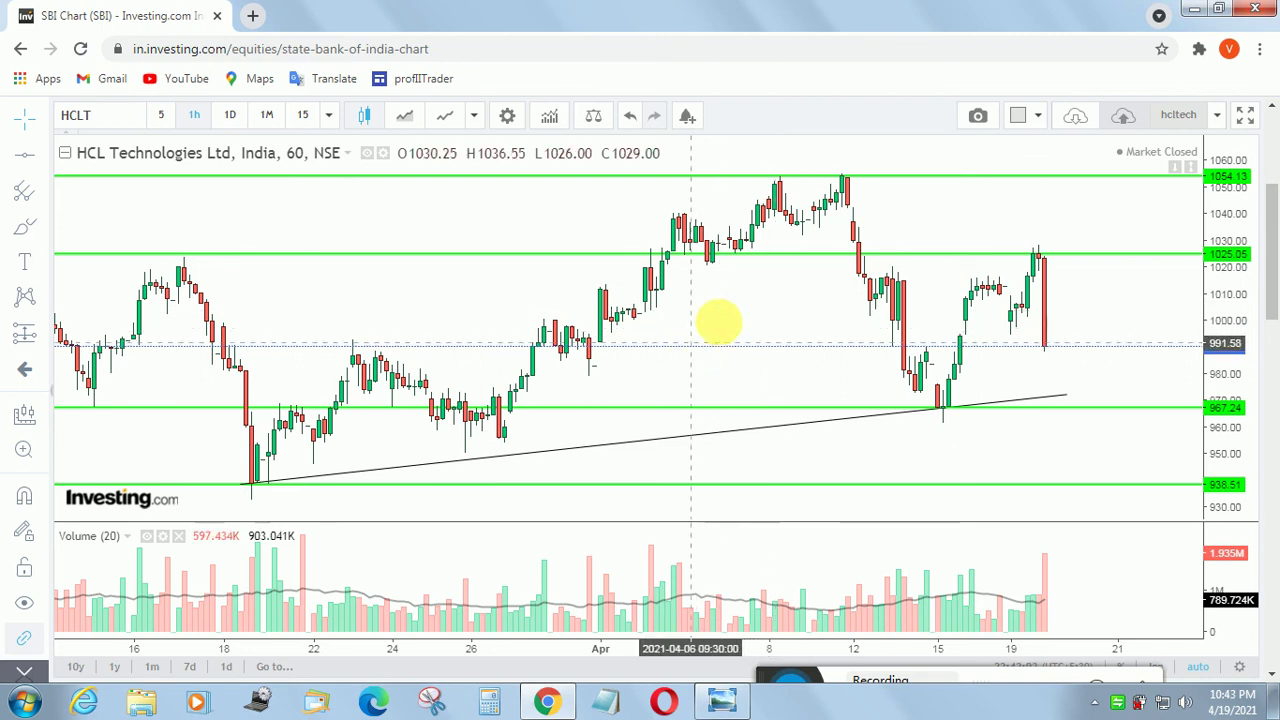
pyautogui.moveTo(734, 326); pyautogui.dragTo(631, 340)
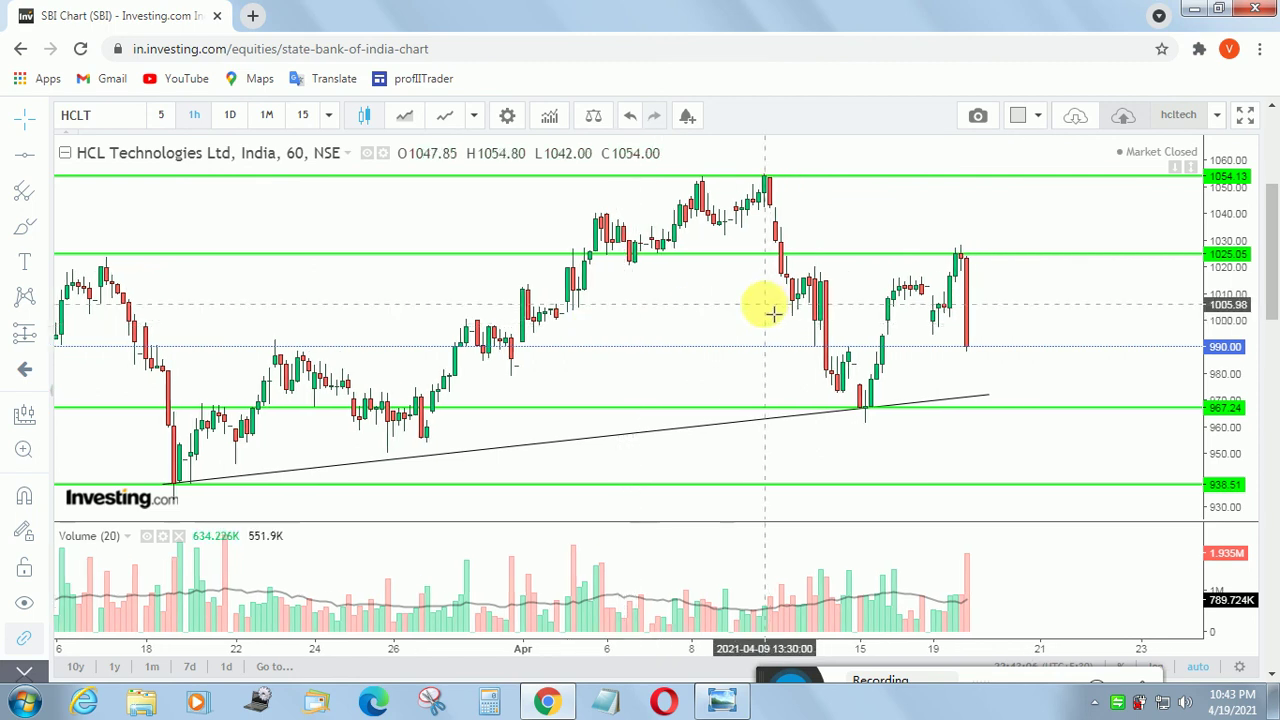
pyautogui.moveTo(845, 291); pyautogui.dragTo(777, 289)
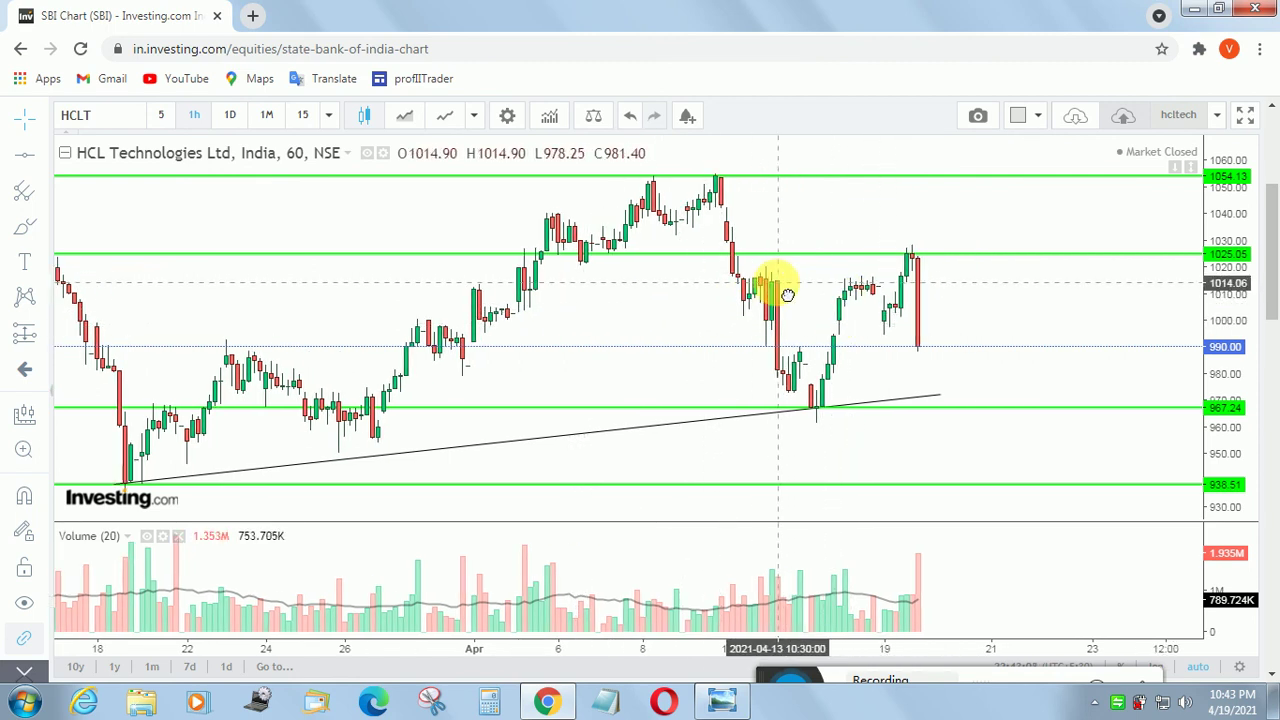